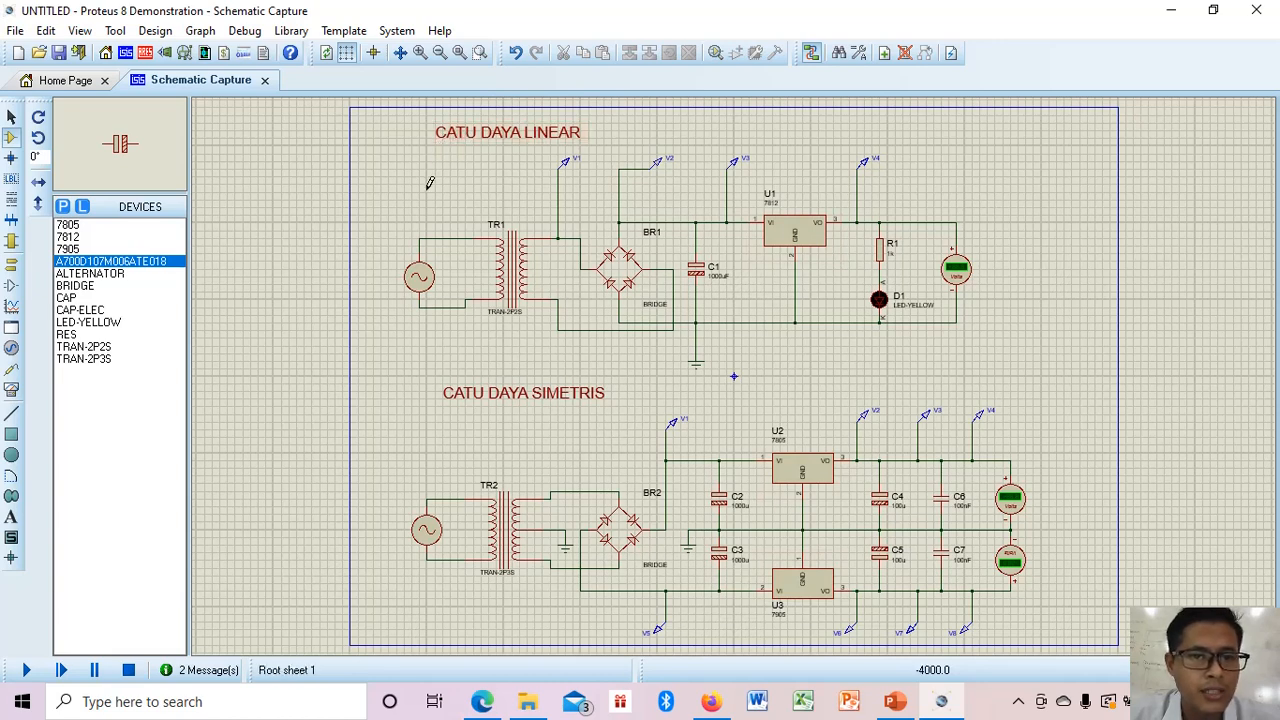
Step: Check the amplitude and frequency settings of the AC source in the CATU DAYA LINEAR circuit
{"action": "left_click", "coordinate": [419, 55]}
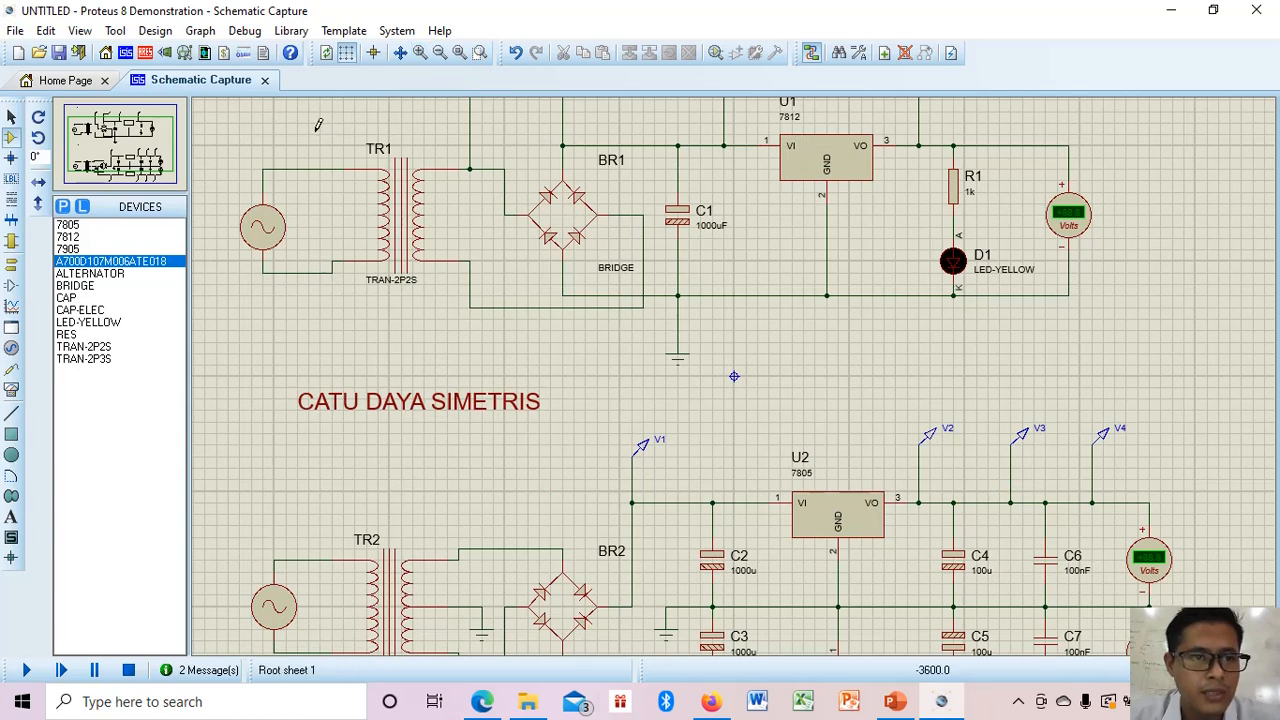
{"action": "left_click_drag", "start_coordinate": [117, 155], "coordinate": [117, 125]}
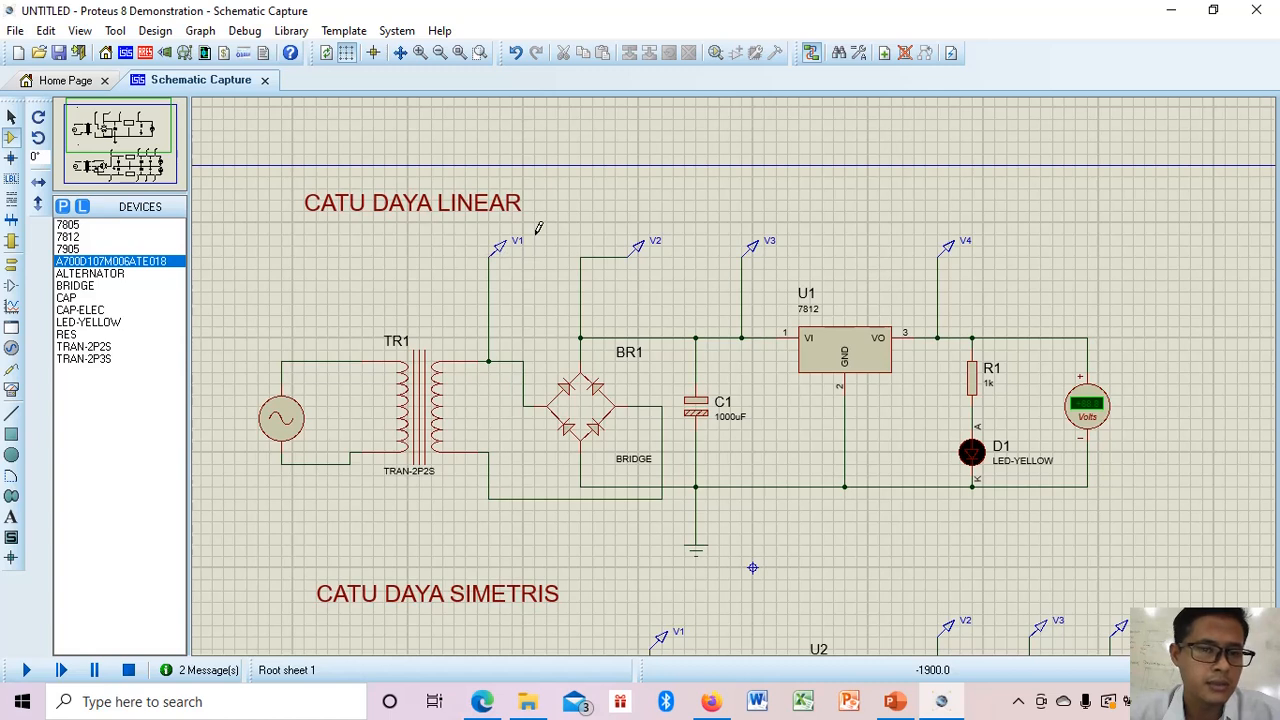
{"action": "left_click", "coordinate": [12, 371]}
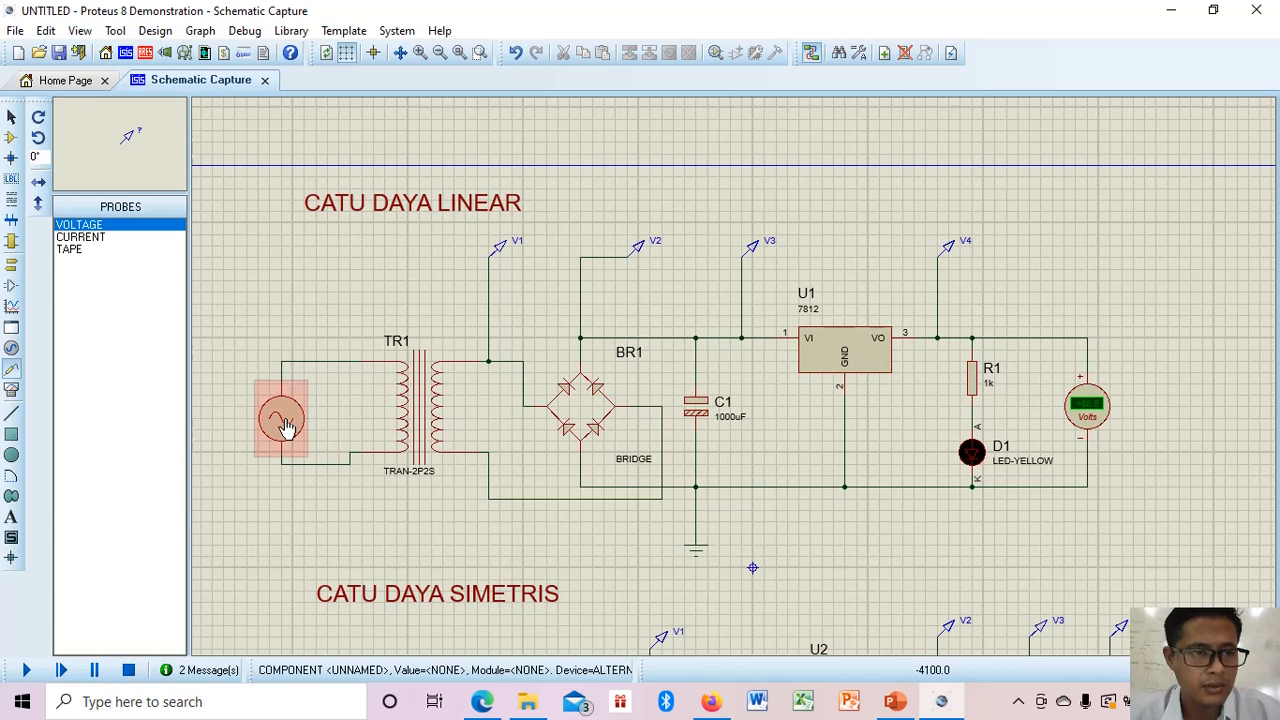
{"action": "left_click", "coordinate": [13, 138]}
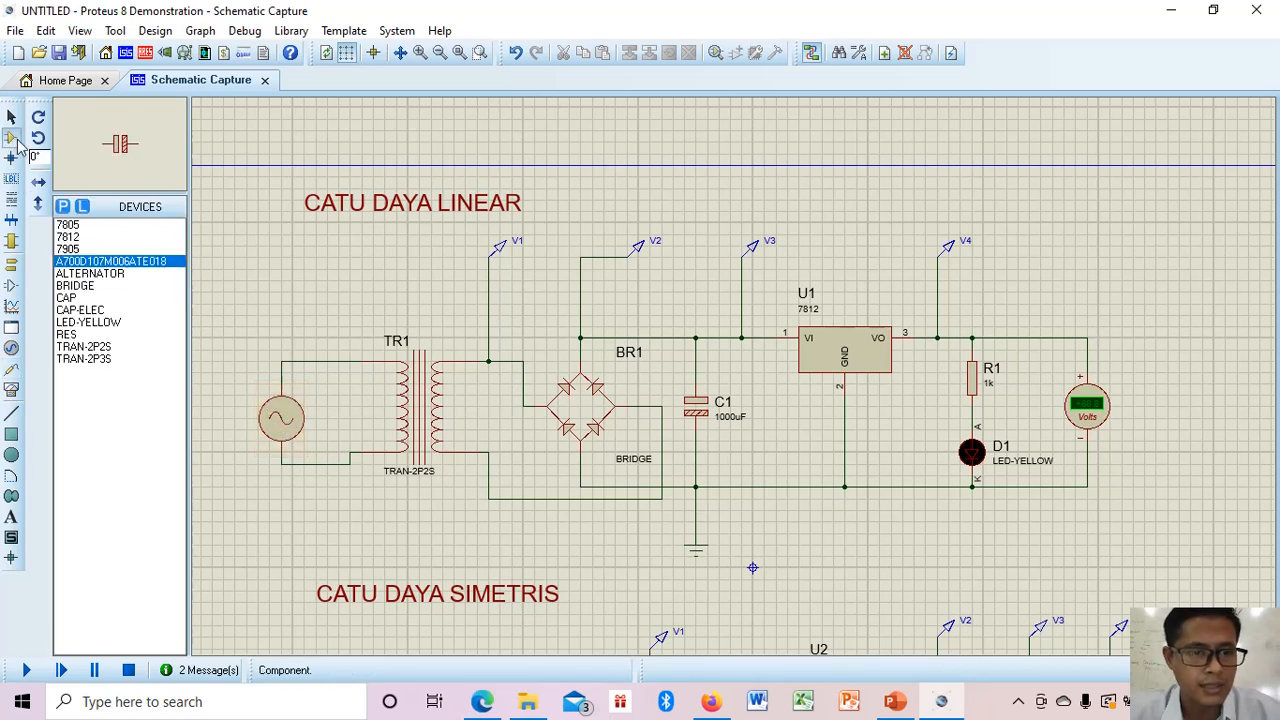
{"action": "double_click", "coordinate": [283, 412]}
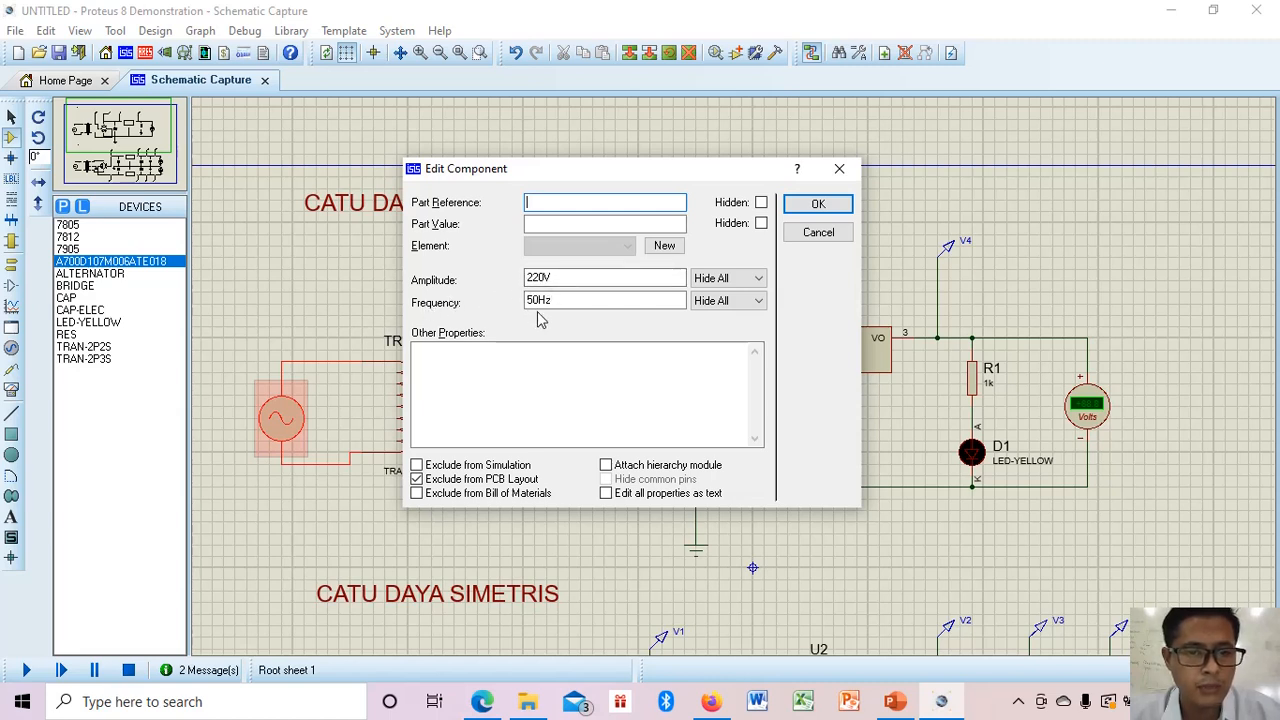
{"action": "left_click", "coordinate": [818, 205]}
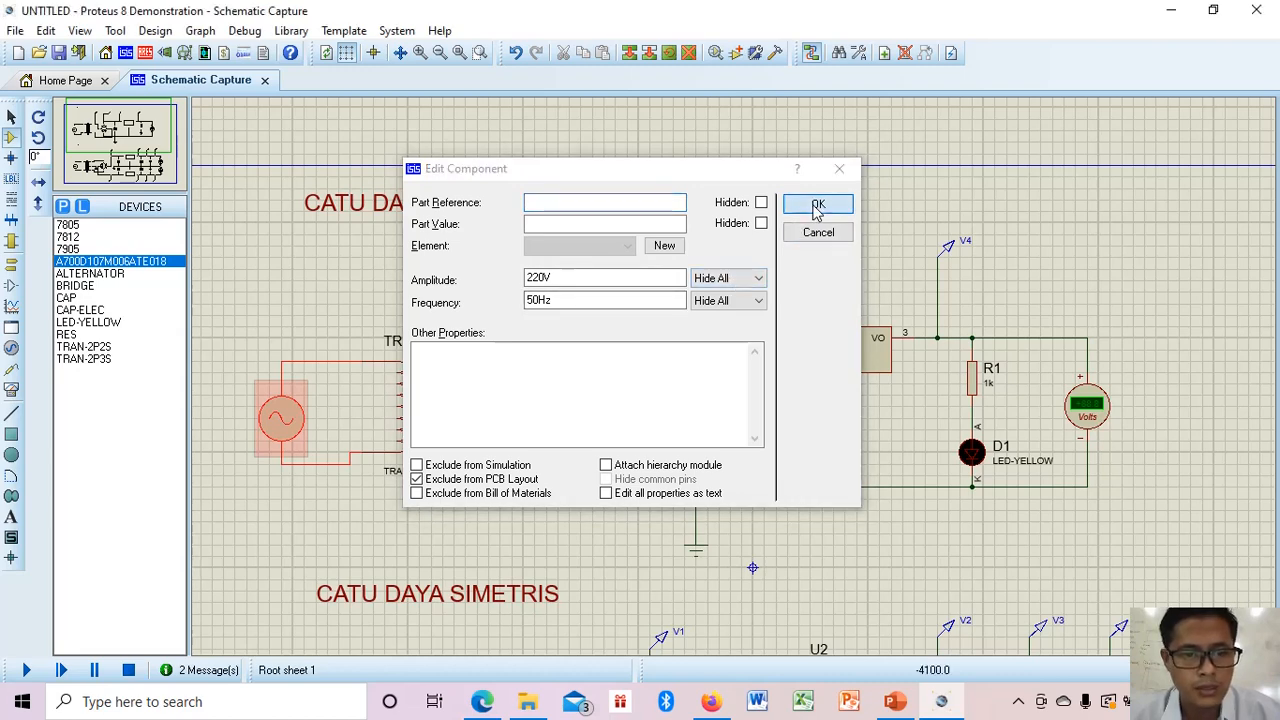
Step: Check the primary and secondary inductance settings of transformer TR1
{"action": "left_click", "coordinate": [414, 406]}
{"action": "left_click", "coordinate": [414, 400]}
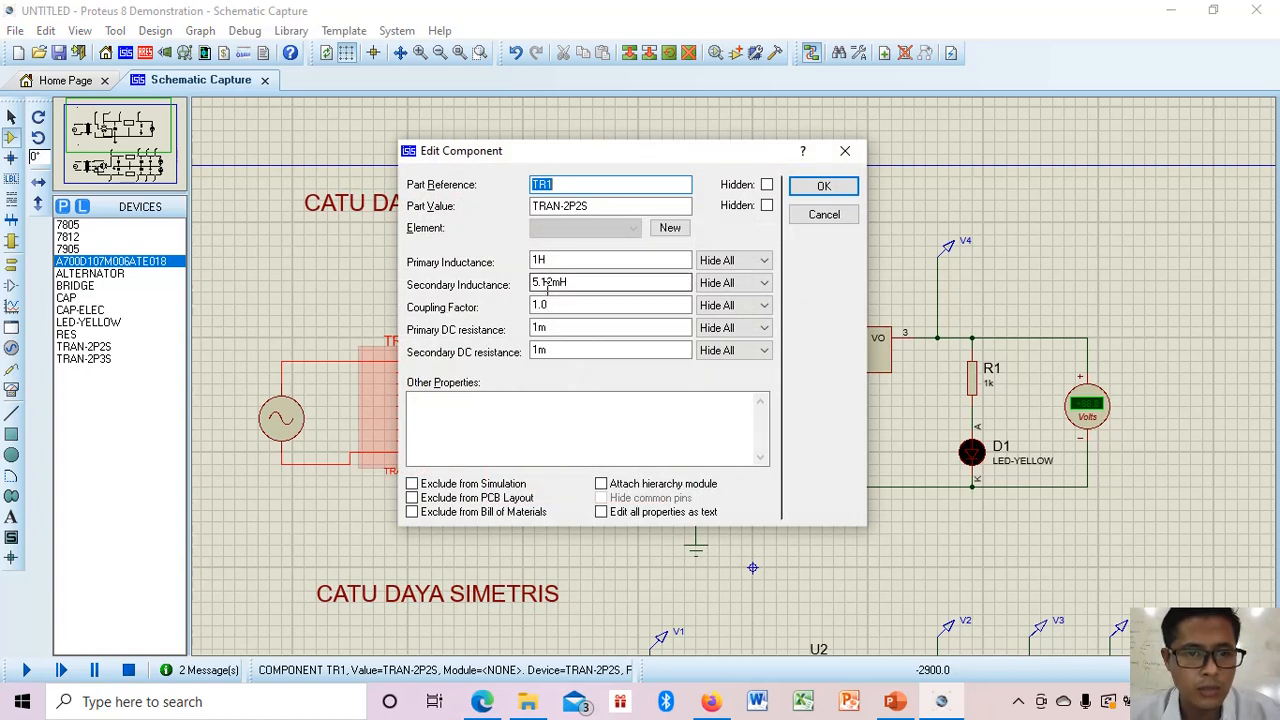
{"action": "left_click", "coordinate": [824, 192]}
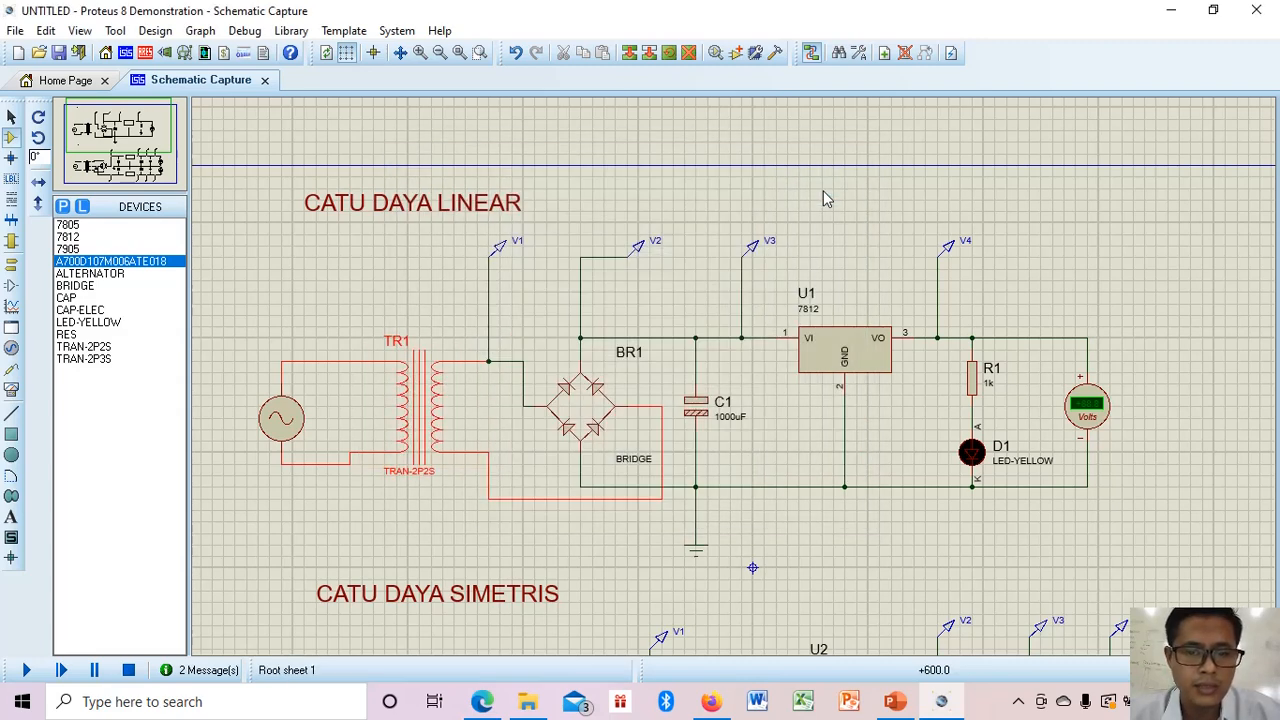
Step: Run the live simulation to read voltage probes V1 to V4 in the linear supply, and stop it
{"action": "left_click", "coordinate": [27, 678]}
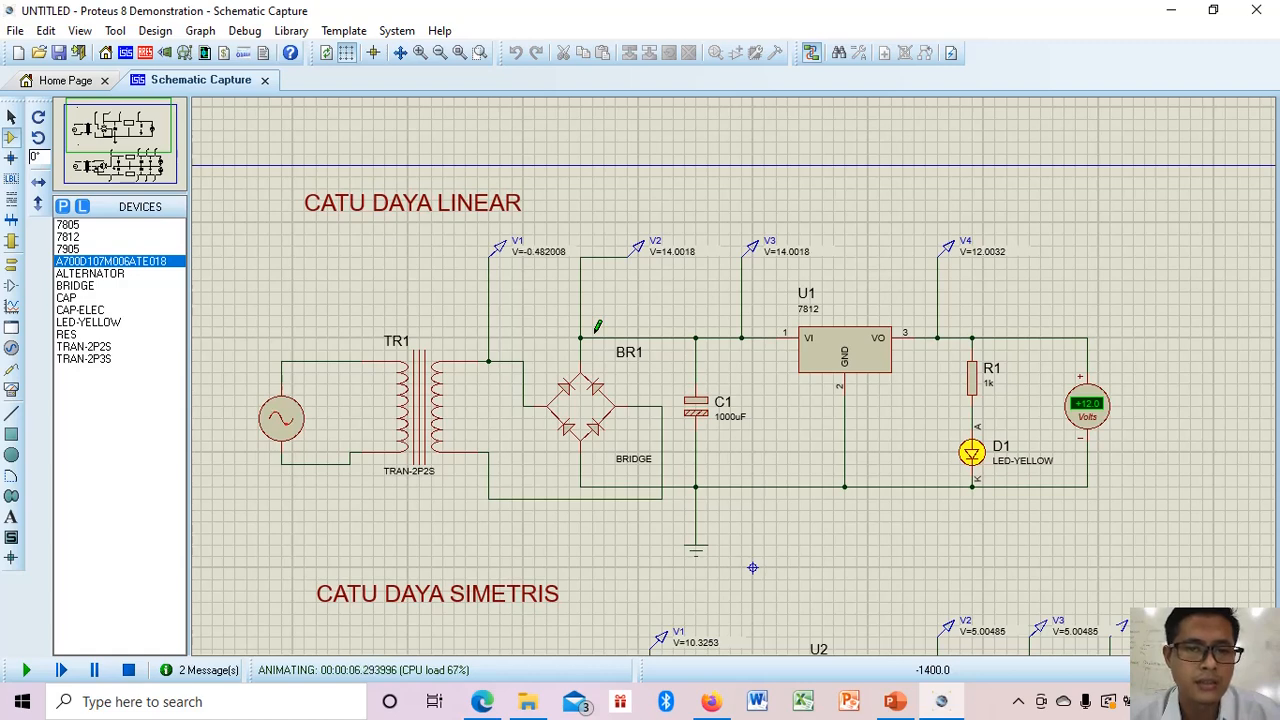
{"action": "left_click", "coordinate": [12, 307]}
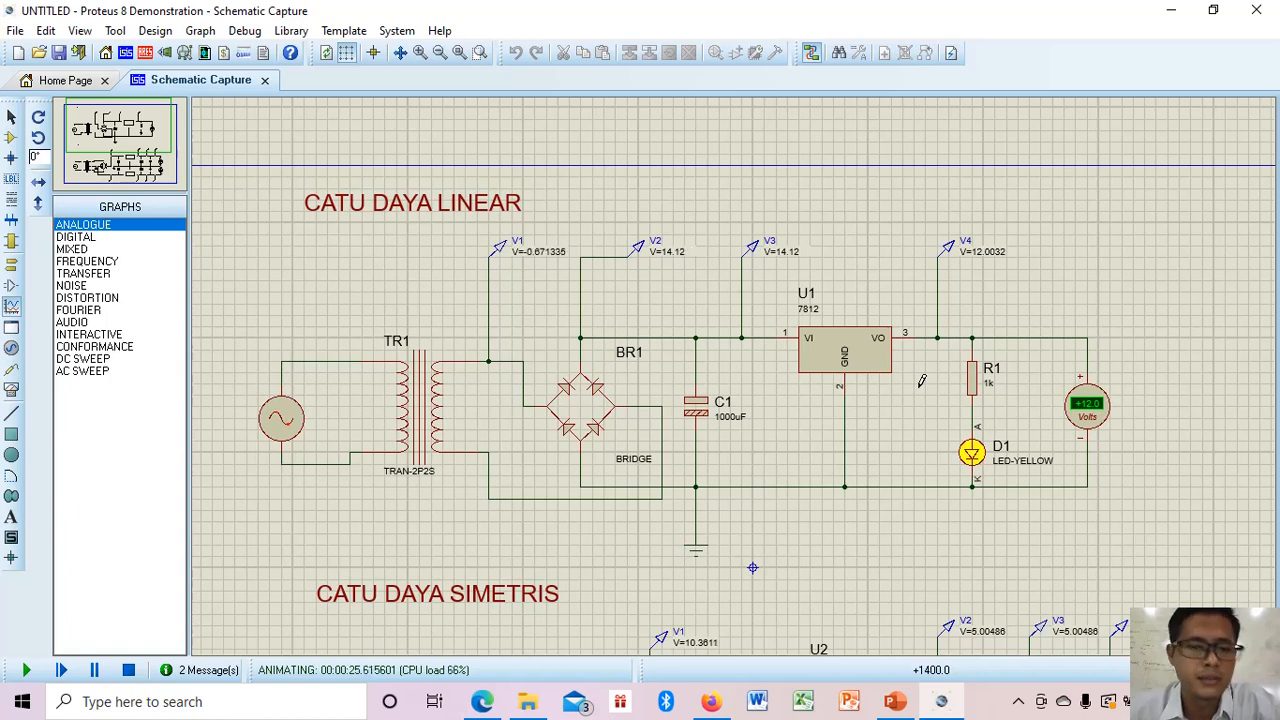
{"action": "left_click", "coordinate": [132, 670]}
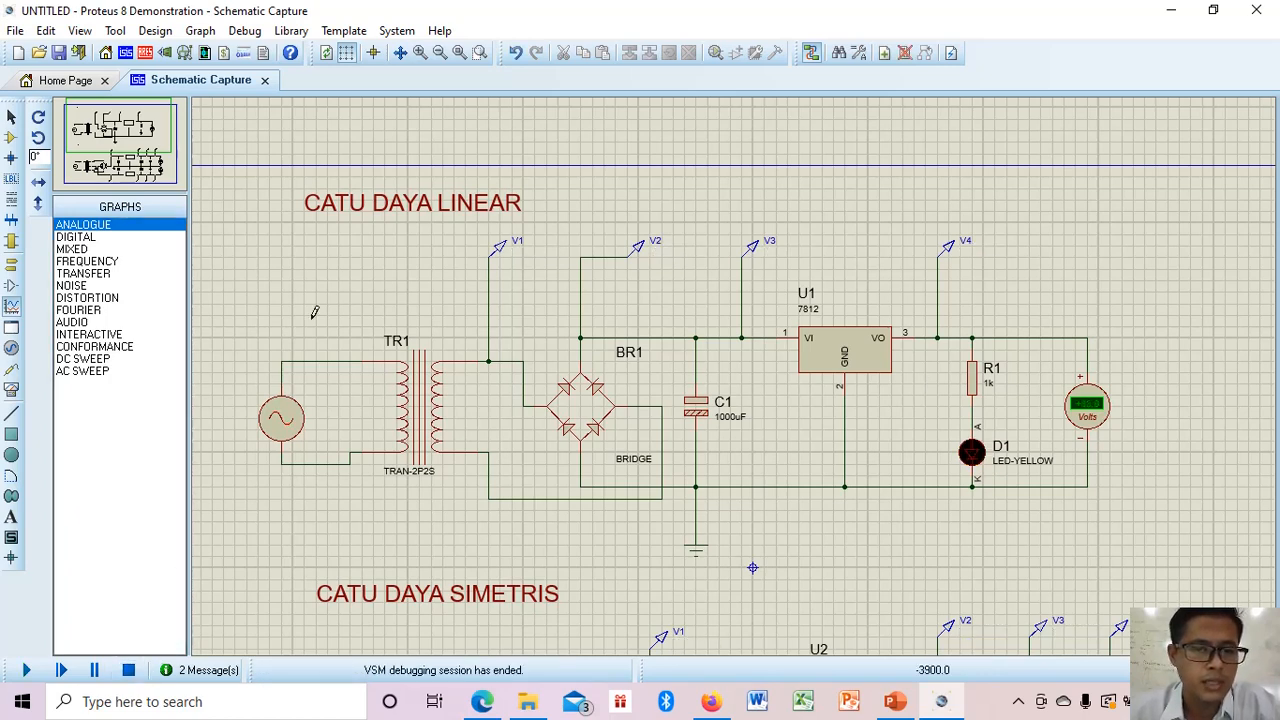
Step: Place an analogue graph below transformer TR1 and simulate it with voltage probe V1 as its trace
{"action": "left_click", "coordinate": [12, 372]}
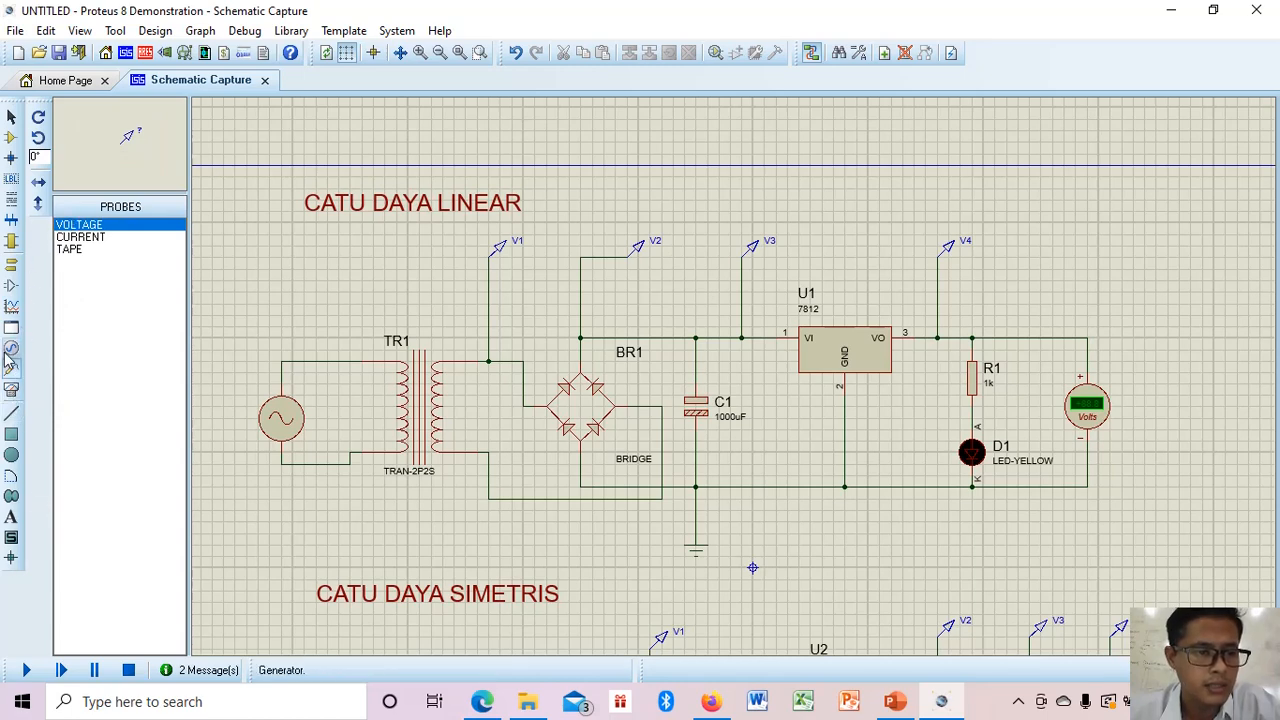
{"action": "left_click", "coordinate": [13, 306]}
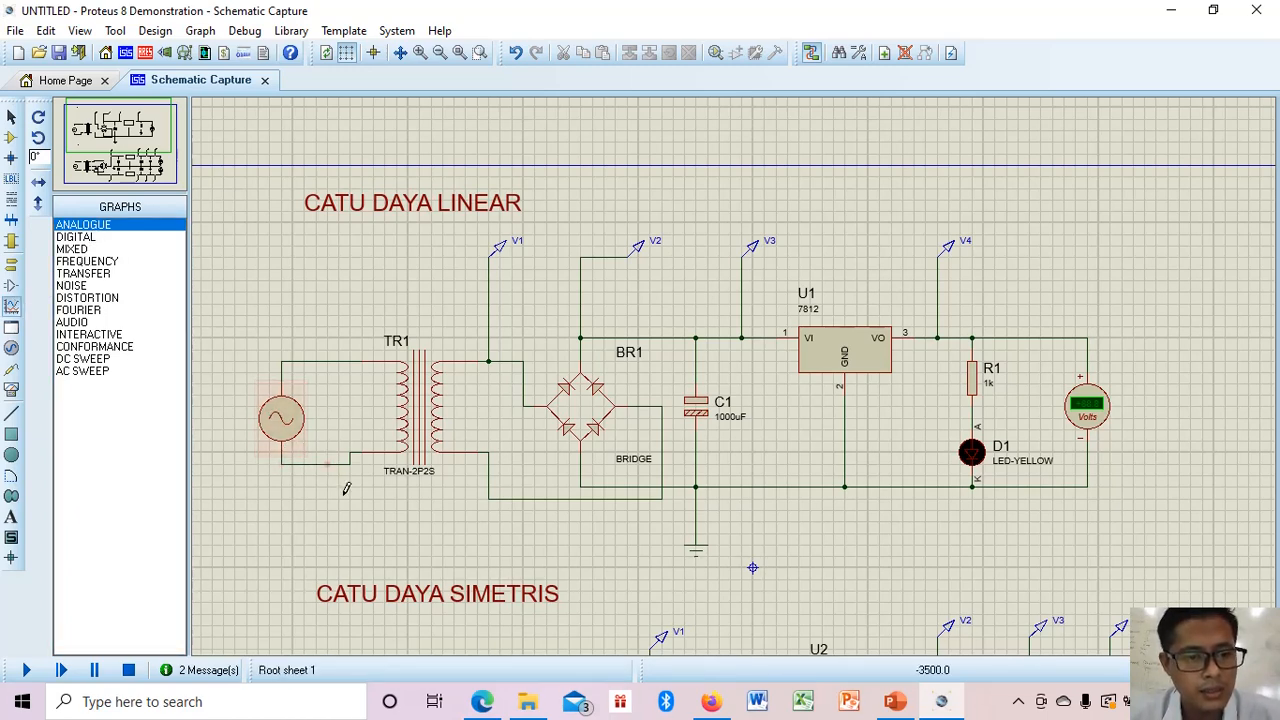
{"action": "left_click_drag", "start_coordinate": [330, 476], "coordinate": [641, 598]}
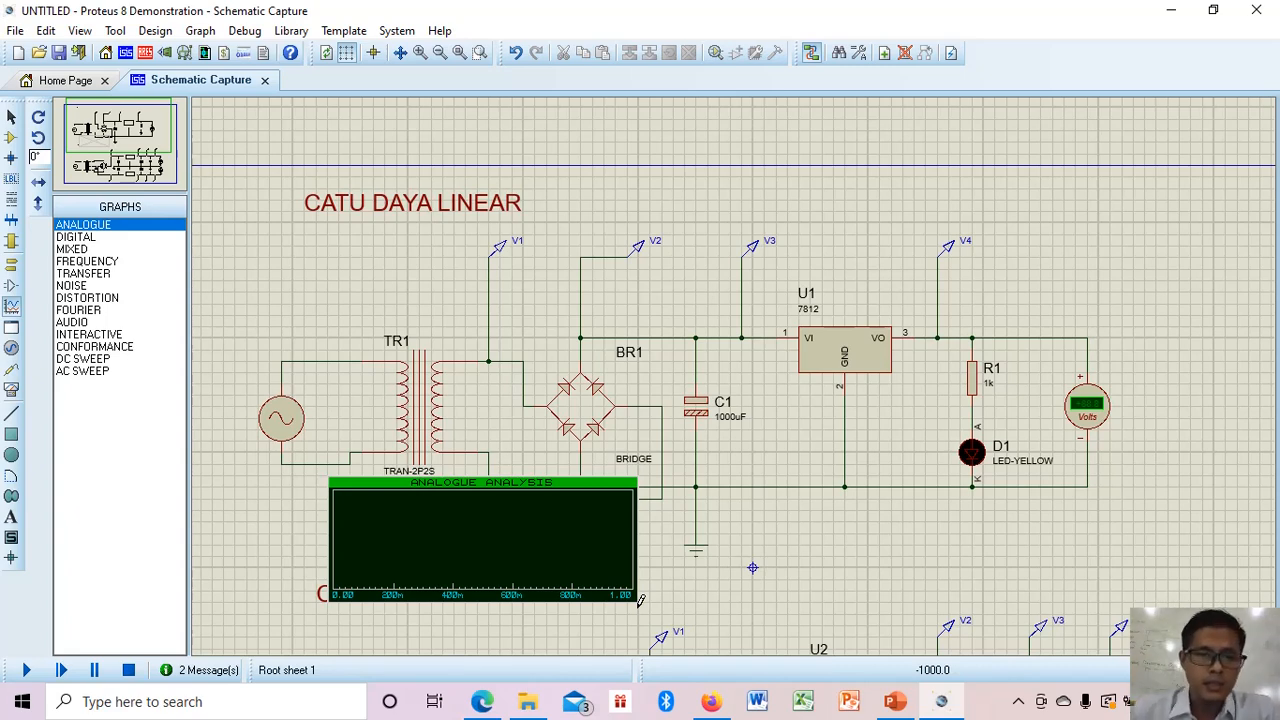
{"action": "left_click", "coordinate": [499, 253]}
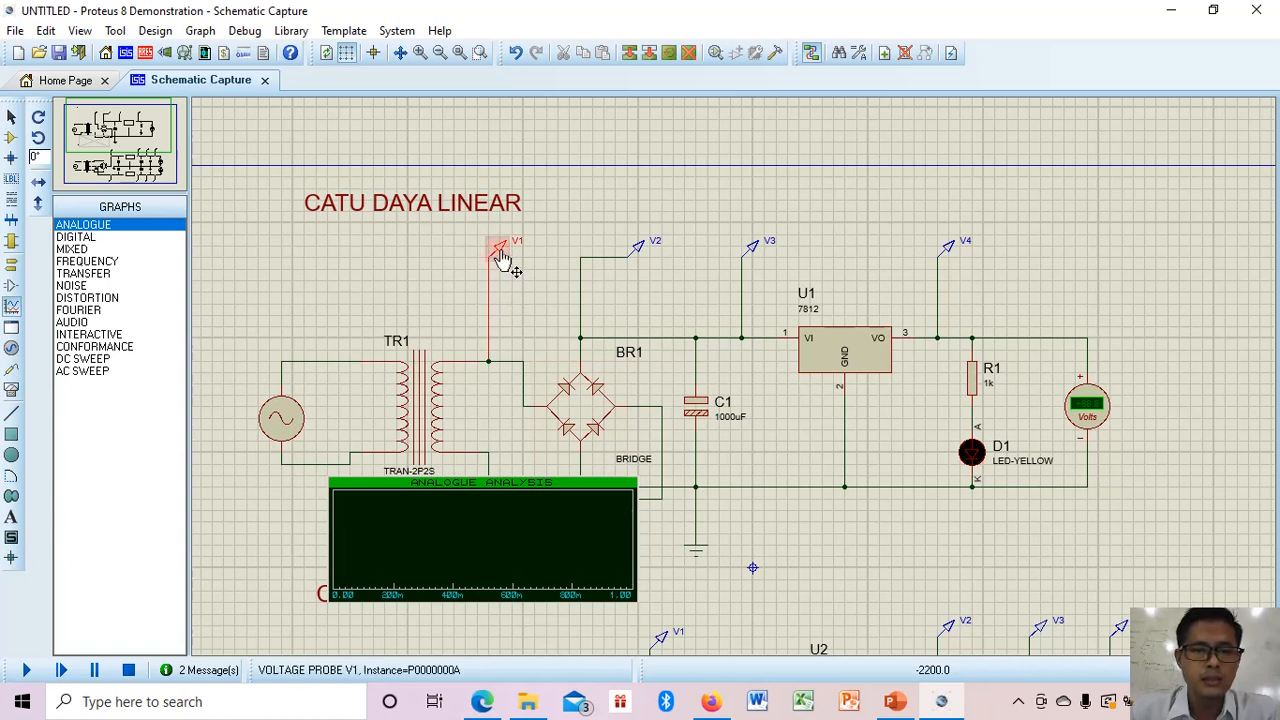
{"action": "mouse_move", "coordinate": [420, 487]}
{"action": "left_mouse_down"}
{"action": "mouse_move", "coordinate": [384, 514]}
{"action": "mouse_move", "coordinate": [376, 505]}
{"action": "left_mouse_up"}
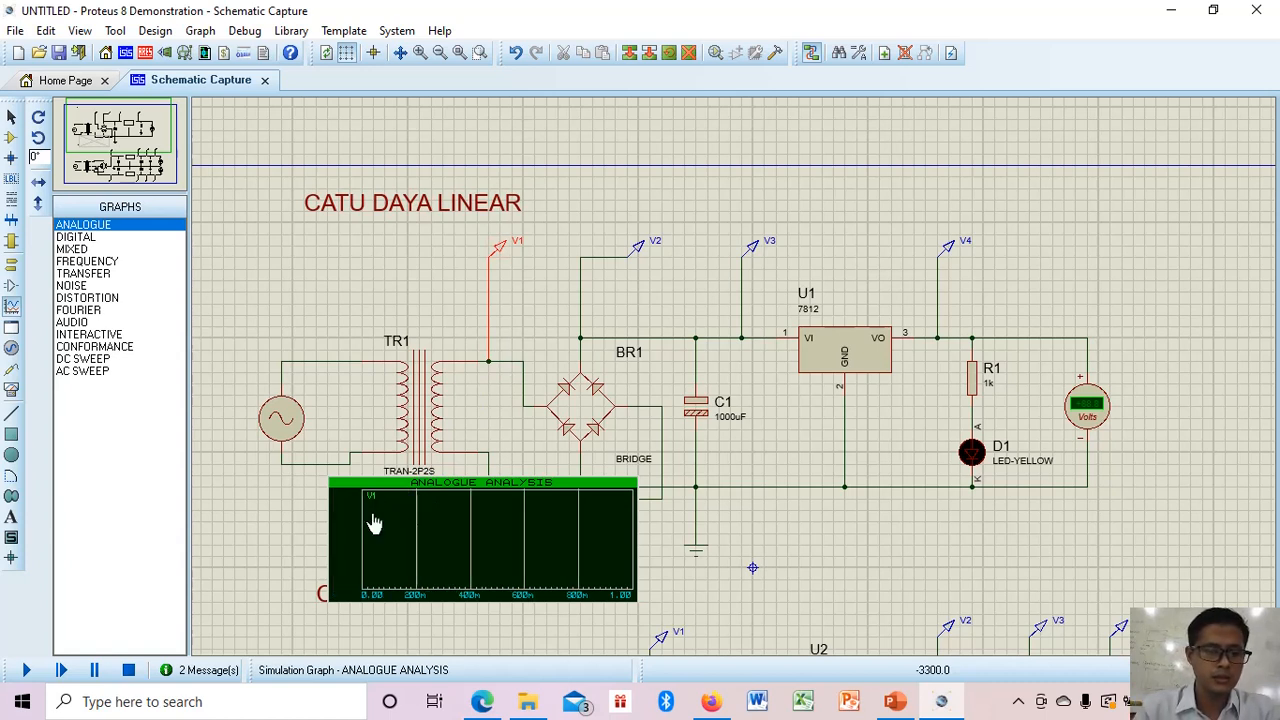
{"action": "key", "text": "space"}
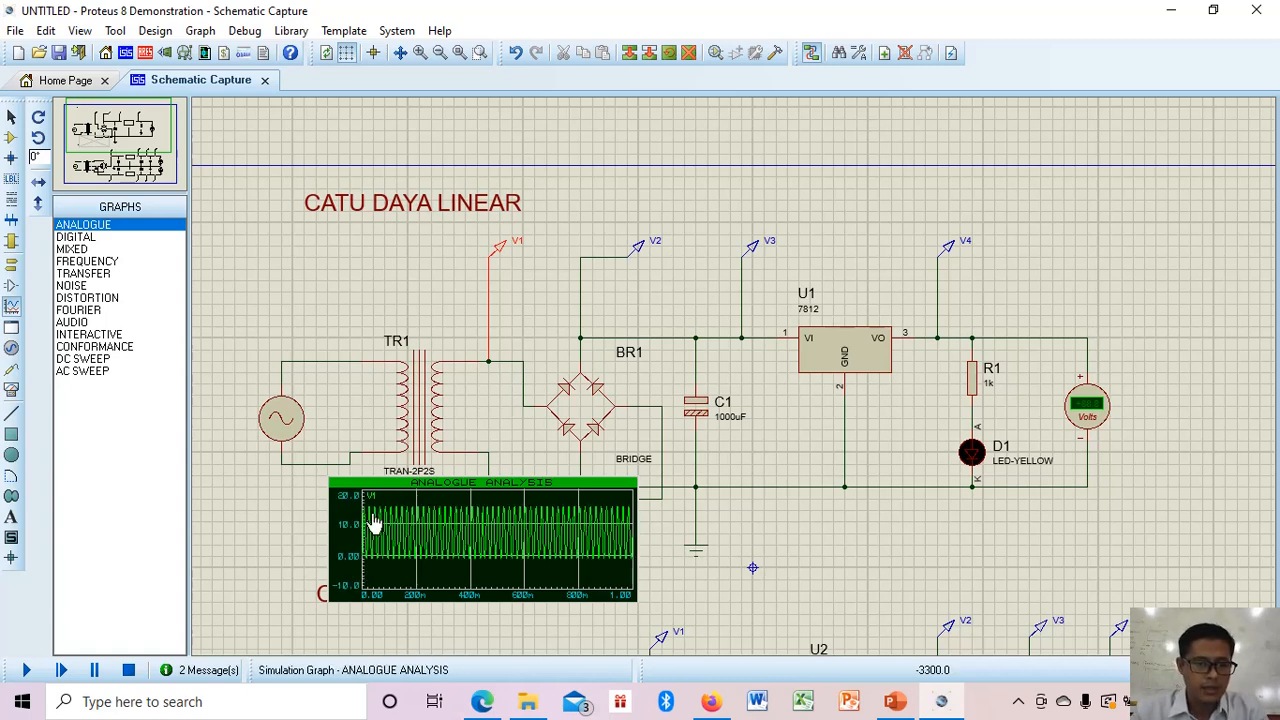
Step: Examine the V1 waveform in the maximized graph window, and delete the graph from the schematic
{"action": "left_click", "coordinate": [433, 490]}
{"action": "left_click", "coordinate": [433, 490]}
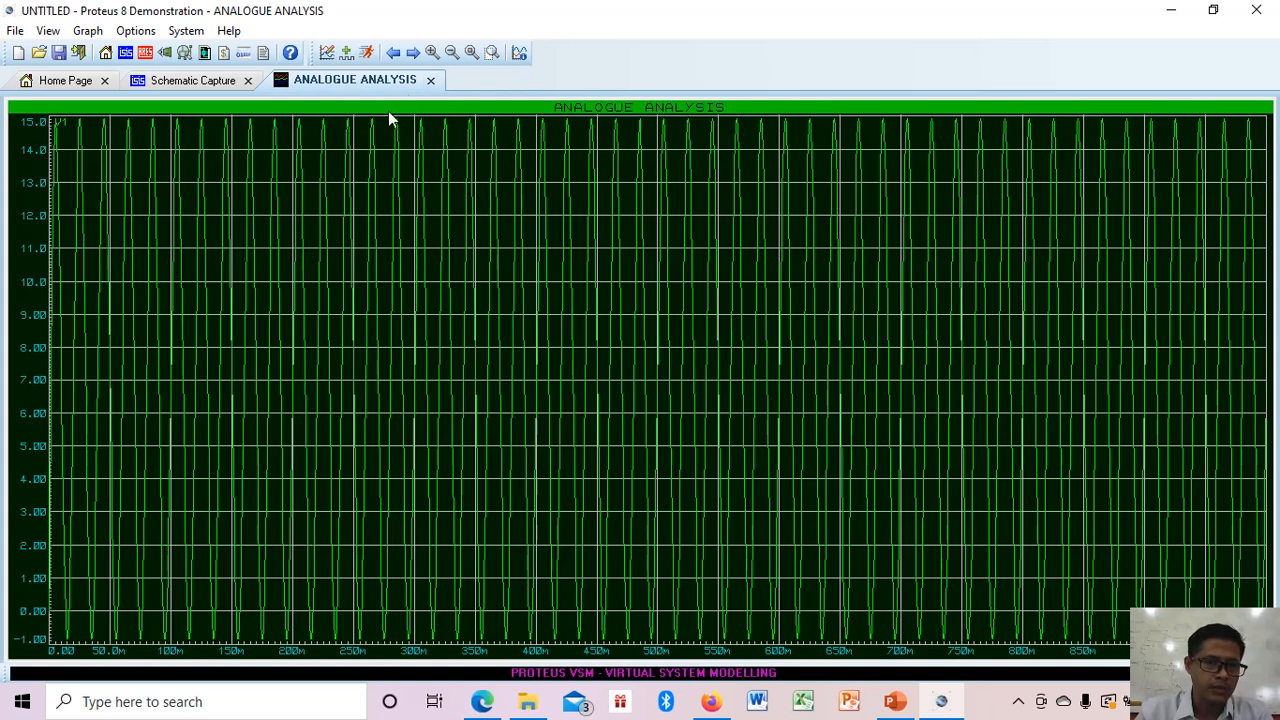
{"action": "left_click", "coordinate": [432, 81]}
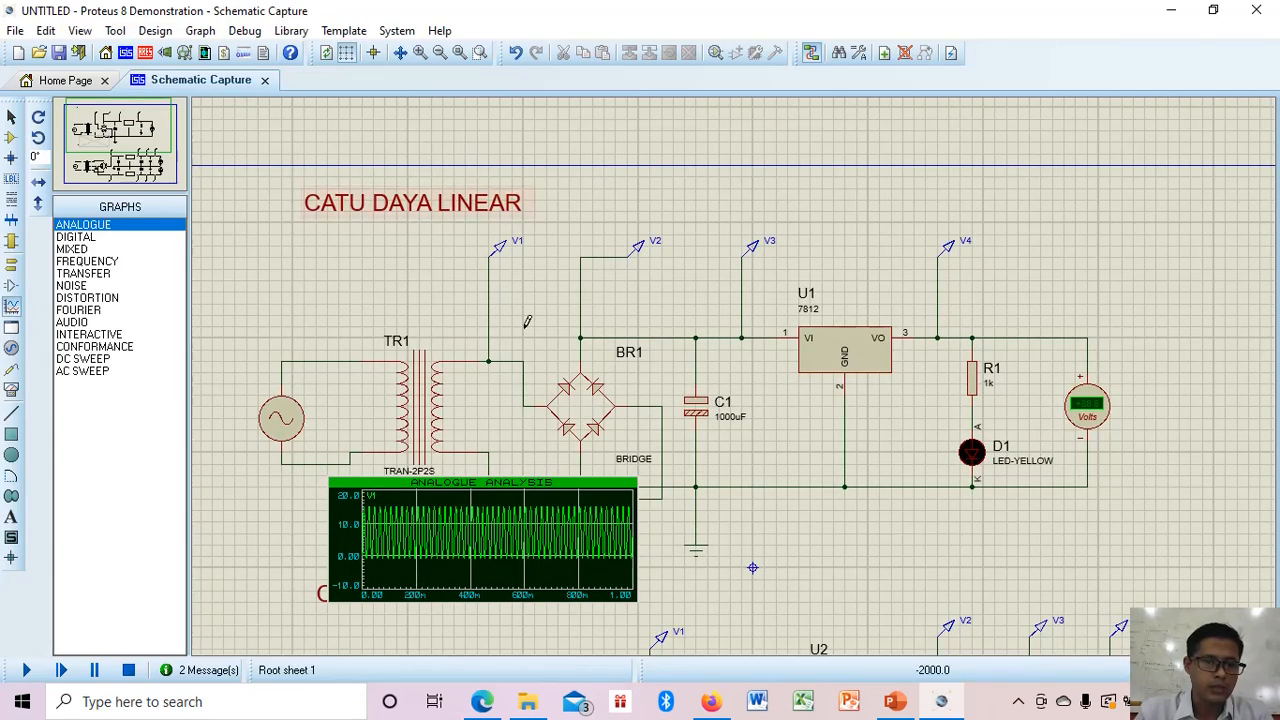
{"action": "right_click", "coordinate": [396, 537]}
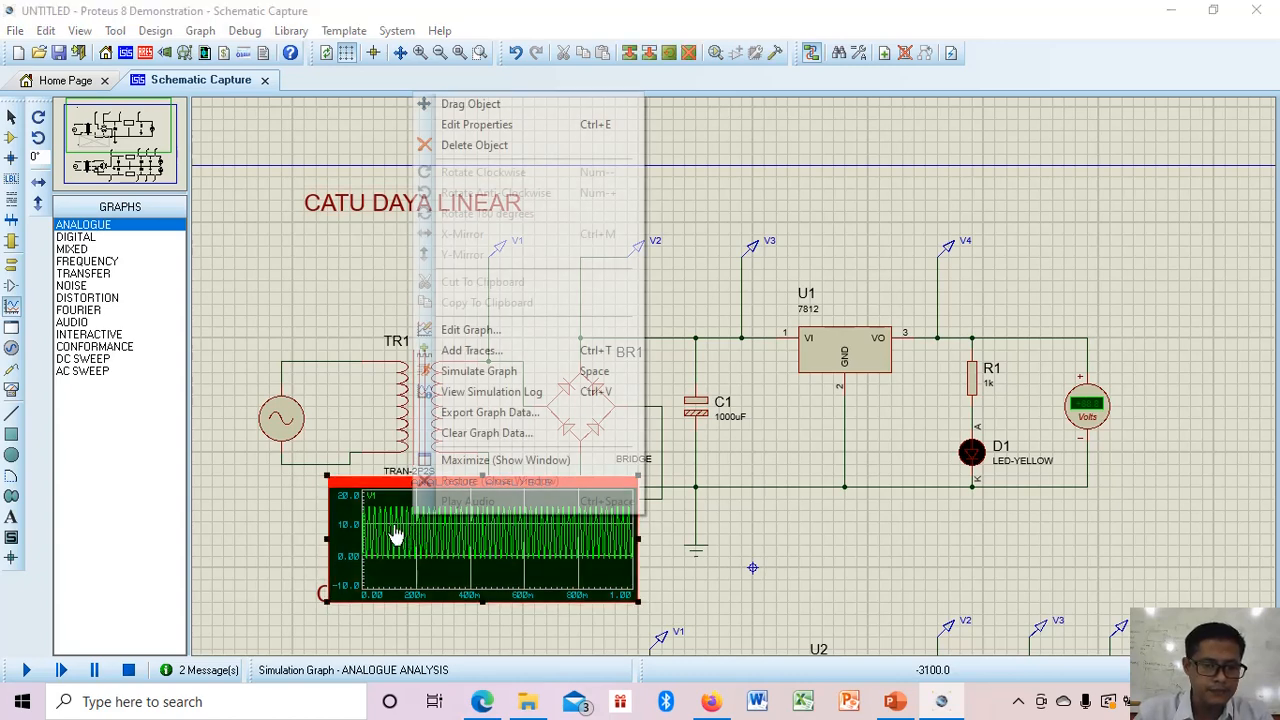
{"action": "left_click", "coordinate": [497, 146]}
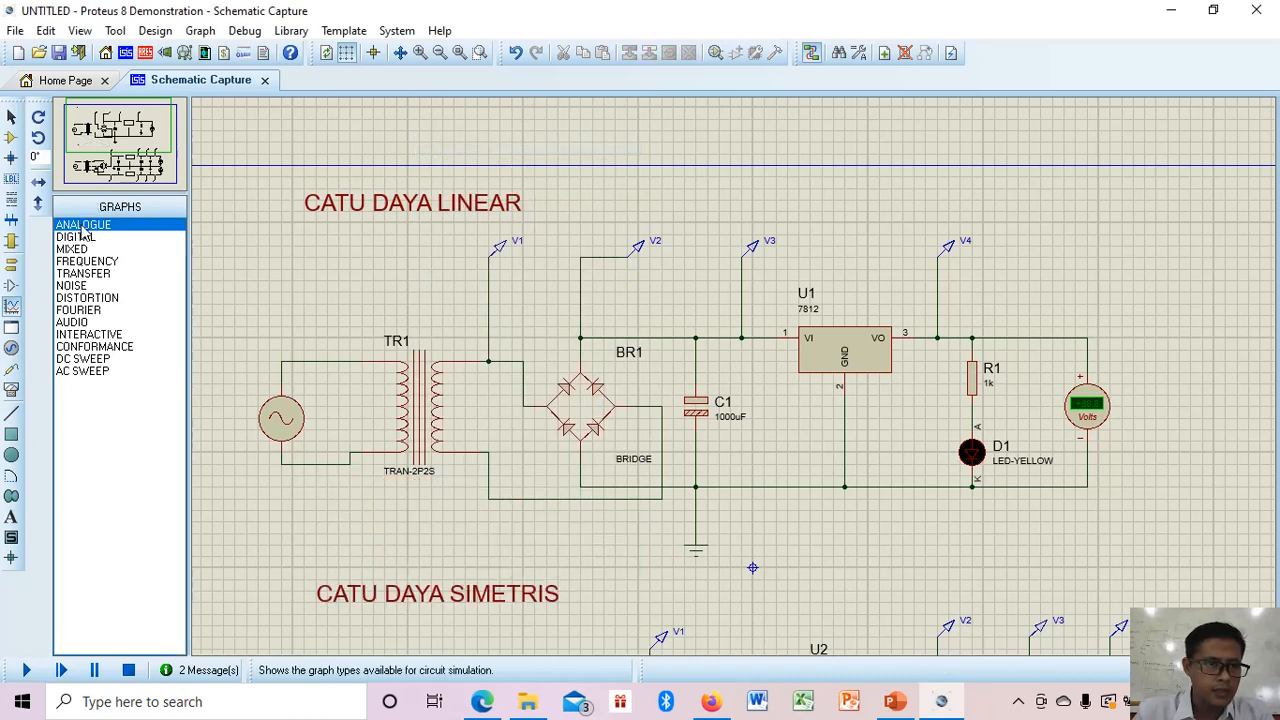
Step: Plot voltage probe V2 on a new analogue graph below bridge BR1 and examine its simulated waveform at full size
{"action": "left_click_drag", "start_coordinate": [397, 511], "coordinate": [664, 632]}
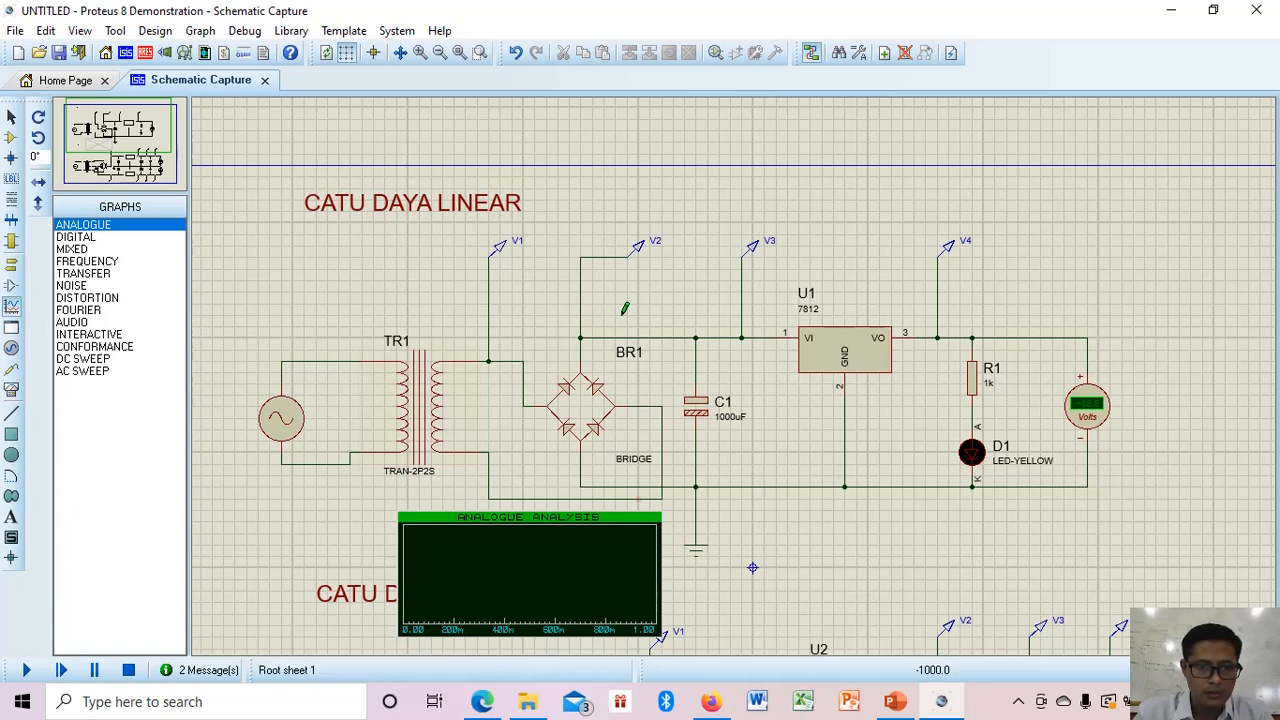
{"action": "left_click", "coordinate": [637, 256]}
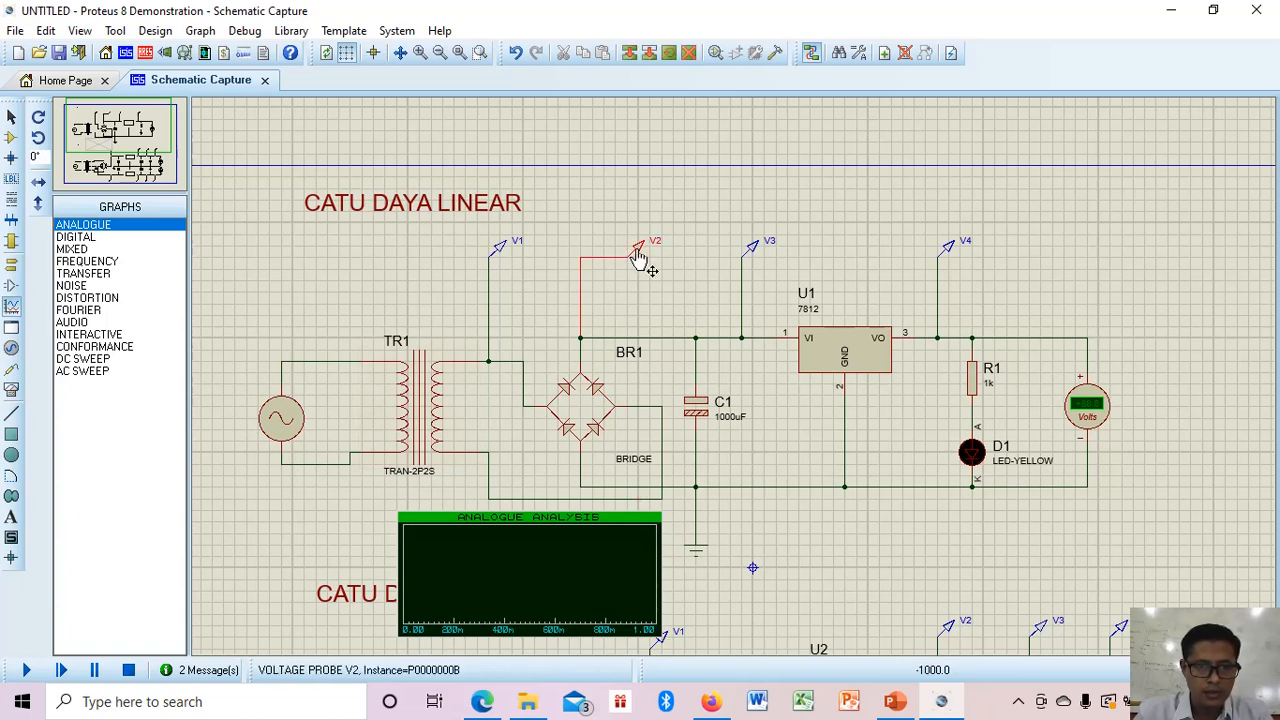
{"action": "mouse_move", "coordinate": [637, 256]}
{"action": "left_mouse_down"}
{"action": "mouse_move", "coordinate": [466, 531]}
{"action": "mouse_move", "coordinate": [436, 542]}
{"action": "left_mouse_up"}
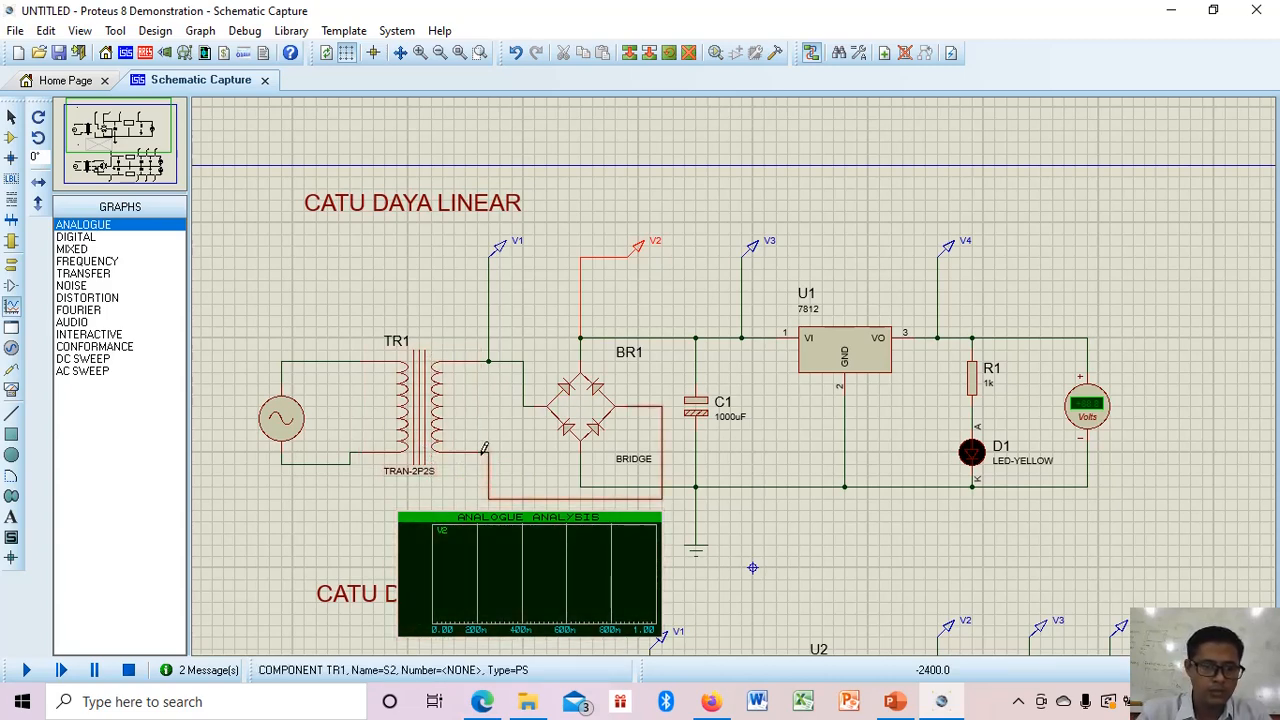
{"action": "key", "text": "space"}
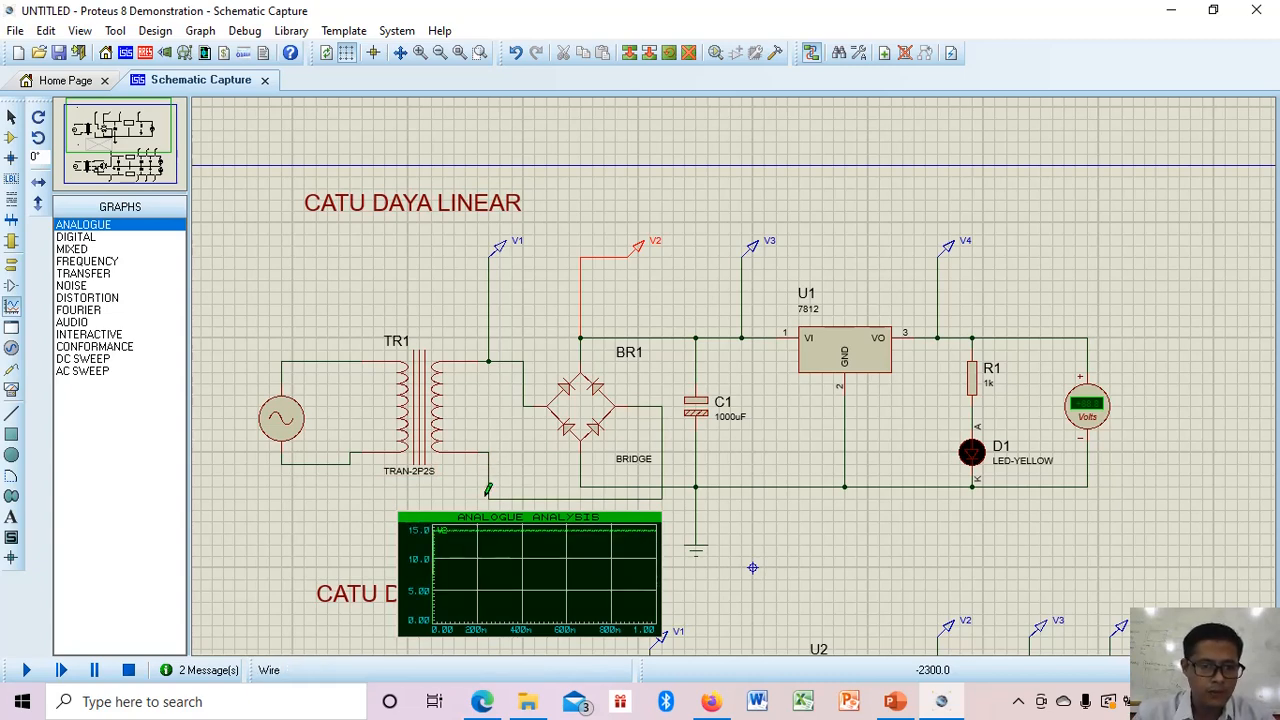
{"action": "left_click", "coordinate": [484, 528]}
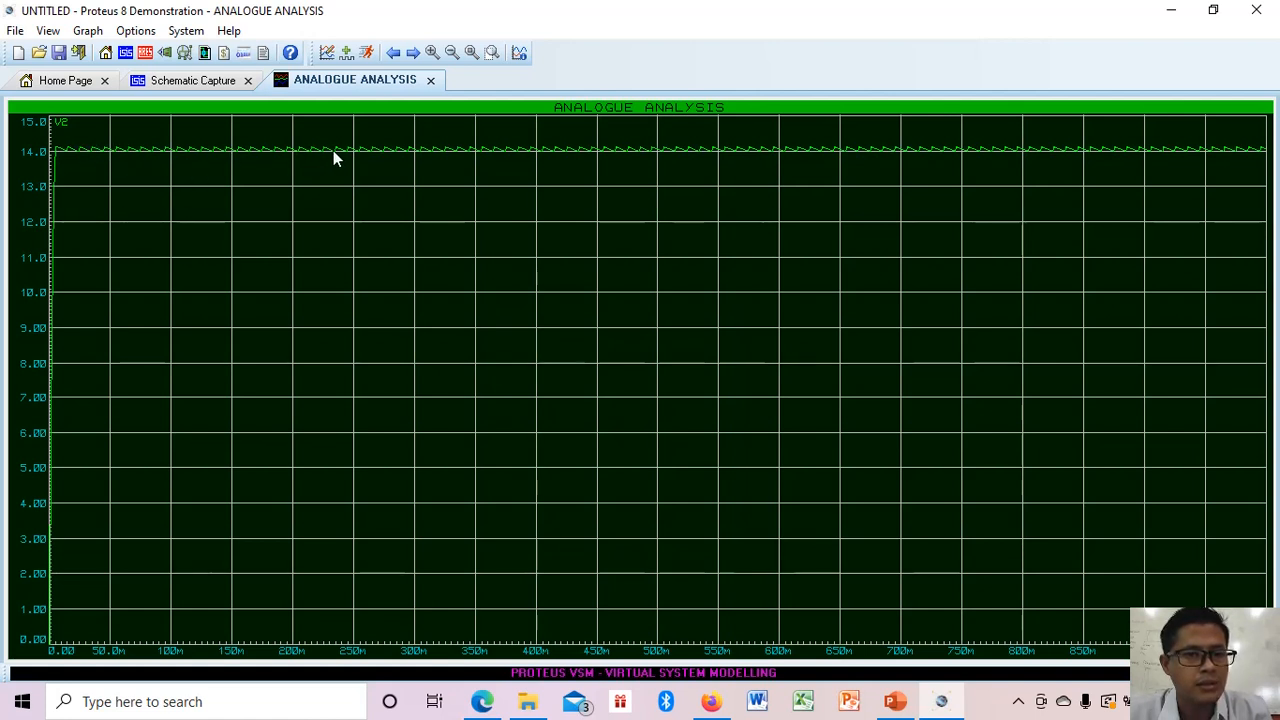
{"action": "left_click", "coordinate": [430, 80]}
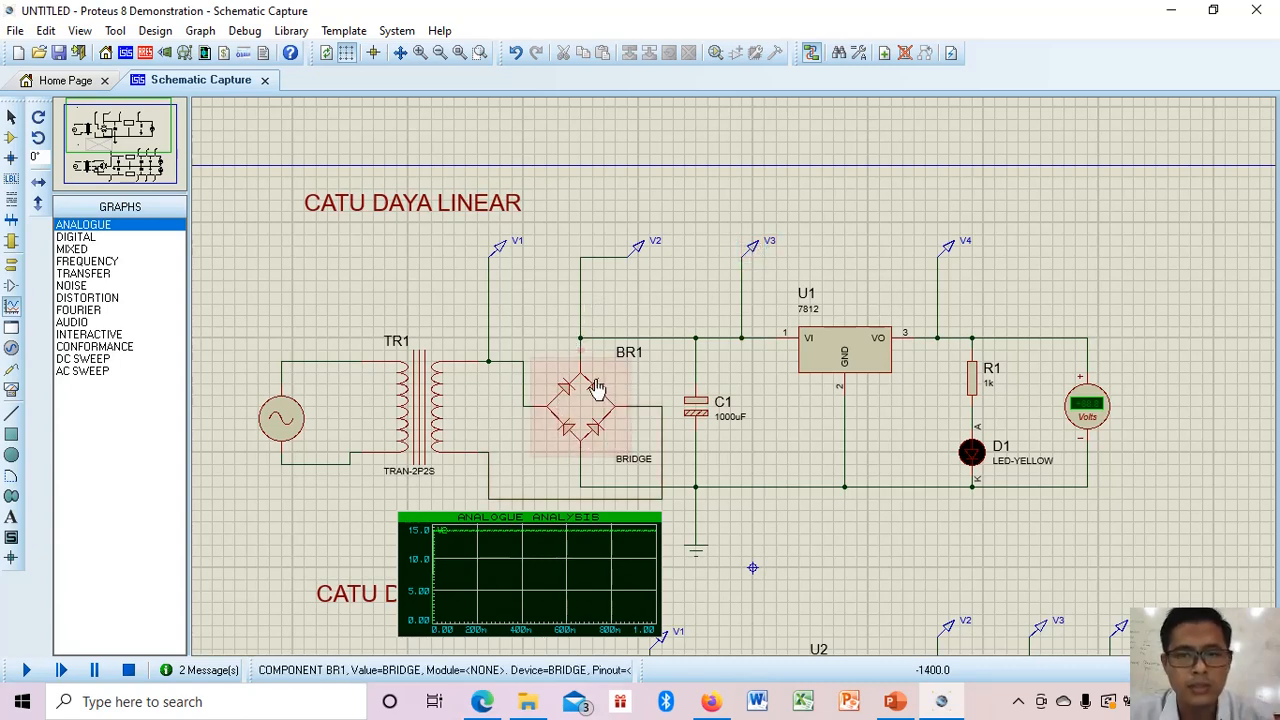
Step: Add voltage probe V4 to the analogue graph, simulate it again and compare V2 and V4 at full size
{"action": "left_click", "coordinate": [947, 249]}
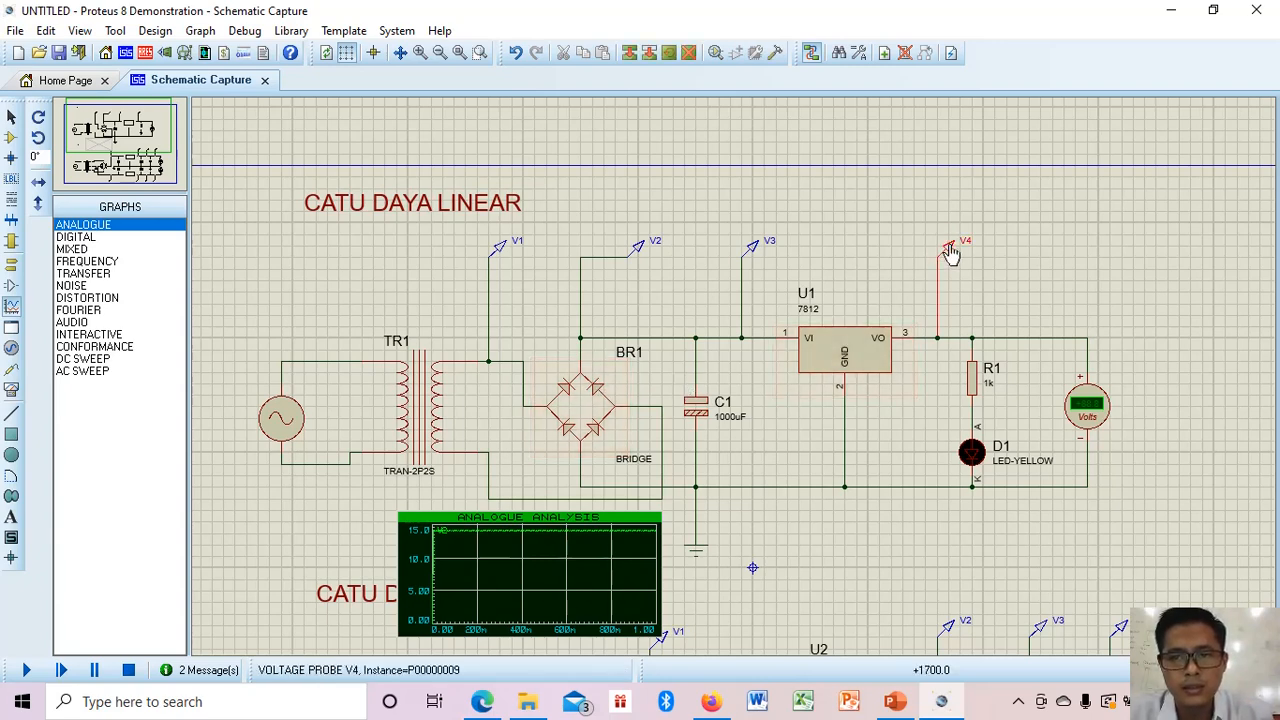
{"action": "mouse_move", "coordinate": [950, 250]}
{"action": "left_mouse_down"}
{"action": "mouse_move", "coordinate": [720, 366]}
{"action": "mouse_move", "coordinate": [545, 478]}
{"action": "mouse_move", "coordinate": [471, 560]}
{"action": "mouse_move", "coordinate": [466, 541]}
{"action": "left_mouse_up"}
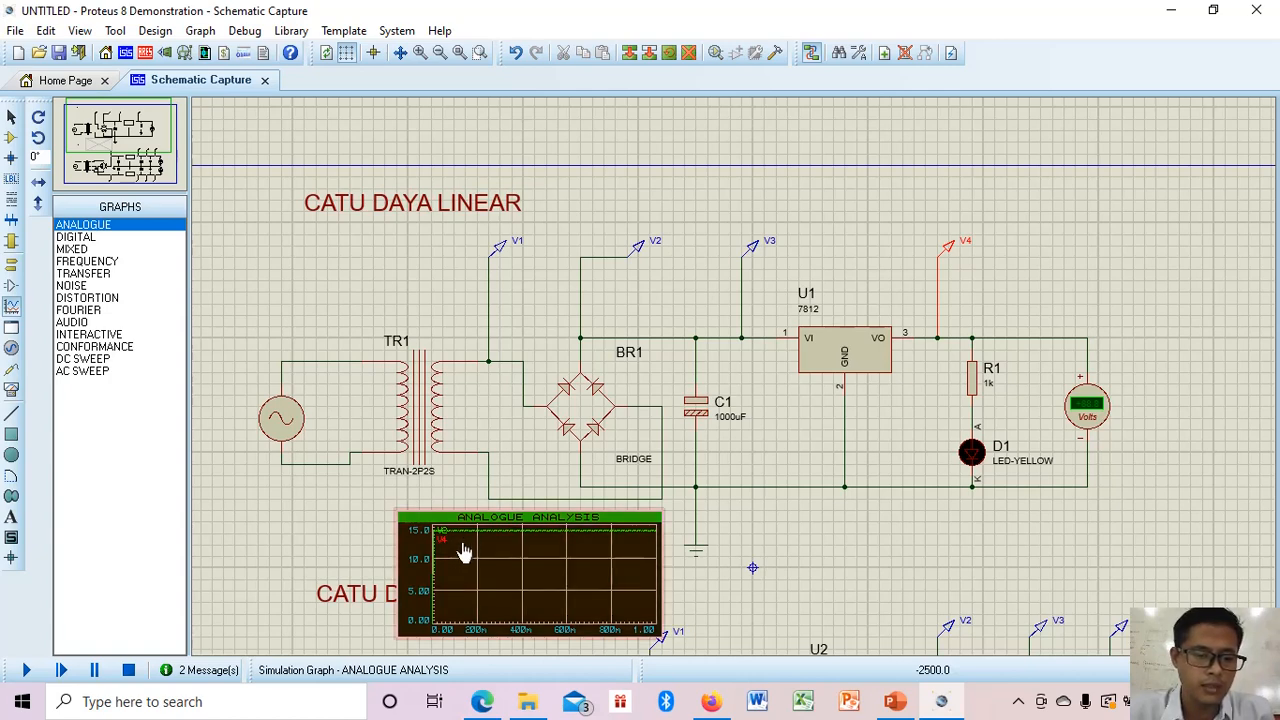
{"action": "key", "text": "space"}
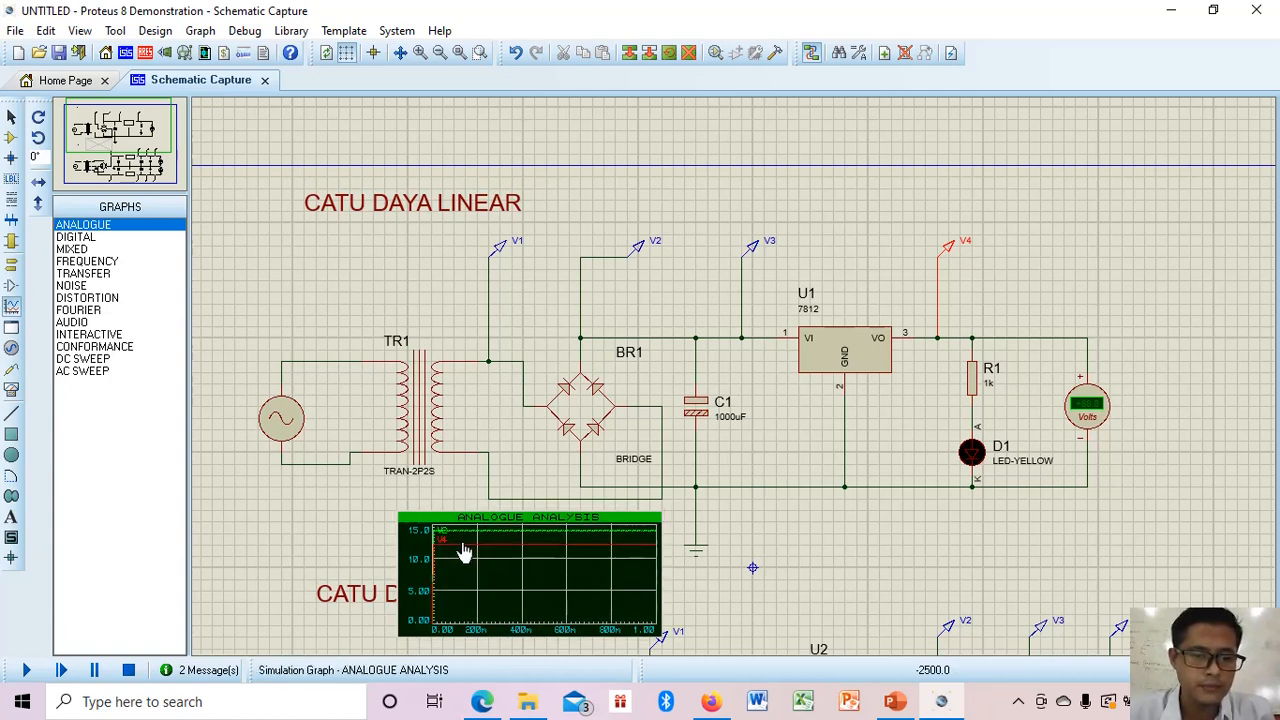
{"action": "left_click", "coordinate": [504, 522]}
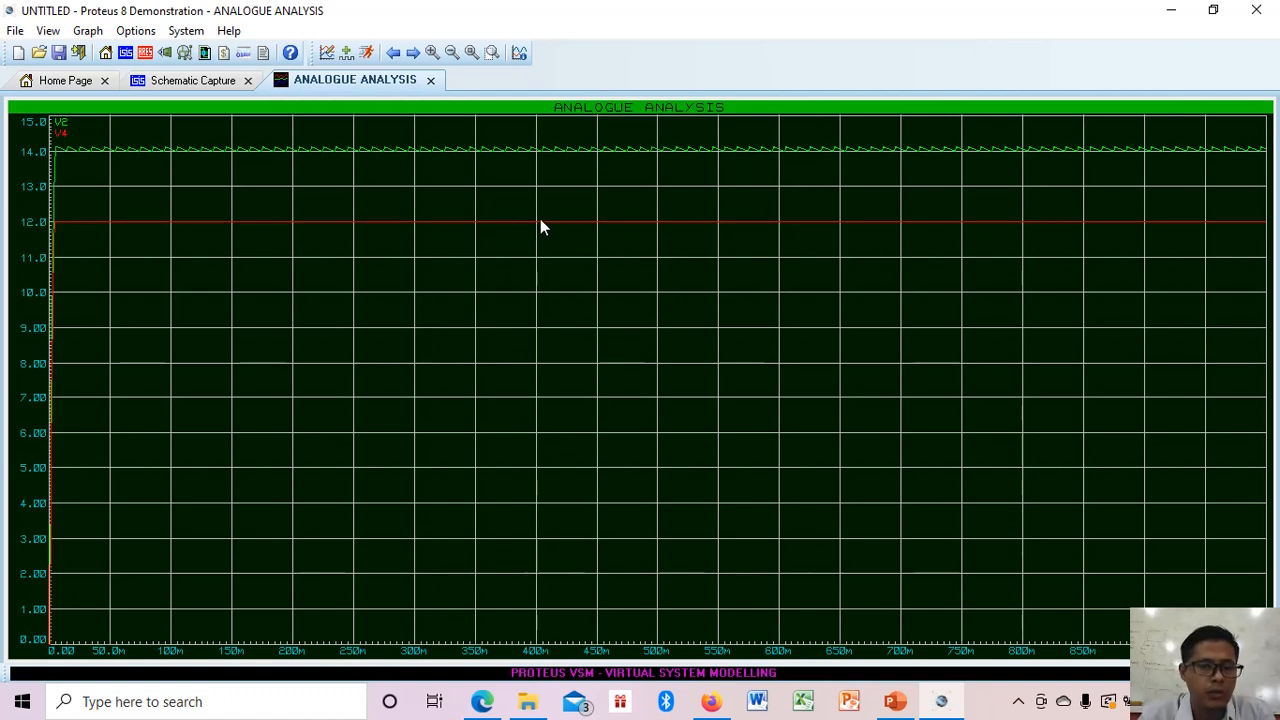
{"action": "left_click", "coordinate": [432, 80]}
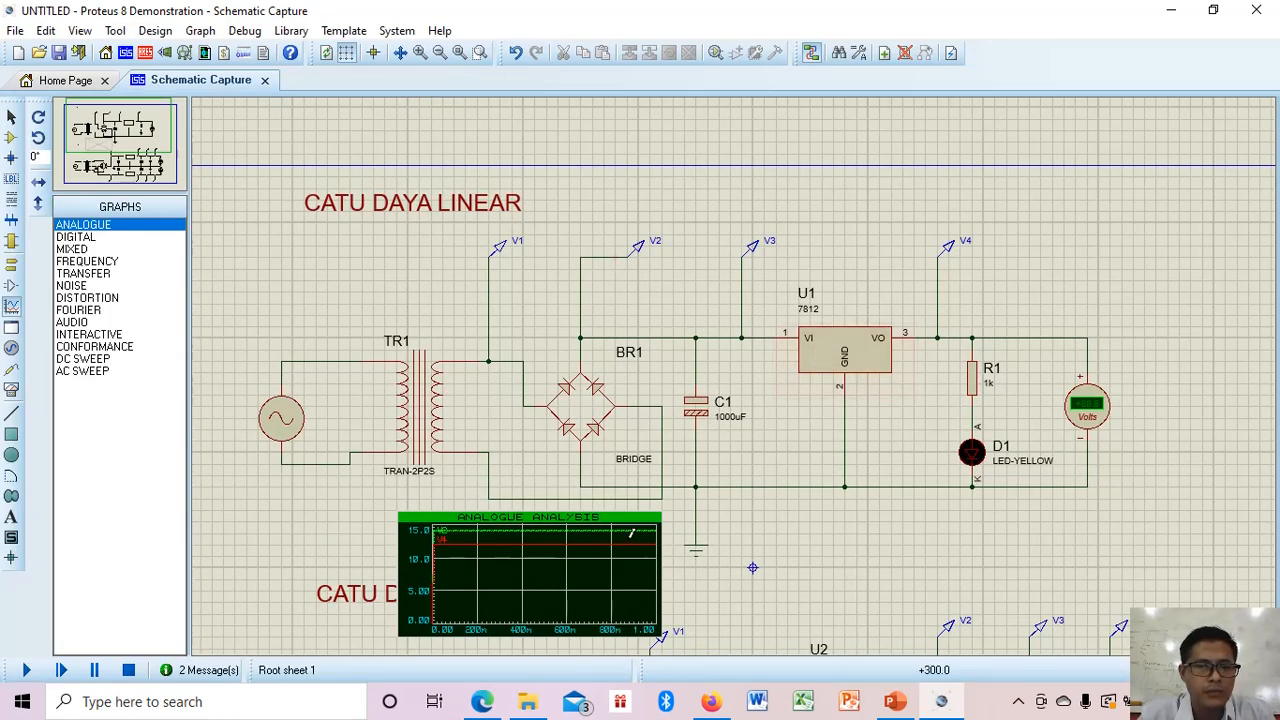
Step: Delete the analogue graph from the linear supply and bring the CATU DAYA SIMETRIS circuit into view
{"action": "right_click", "coordinate": [545, 527]}
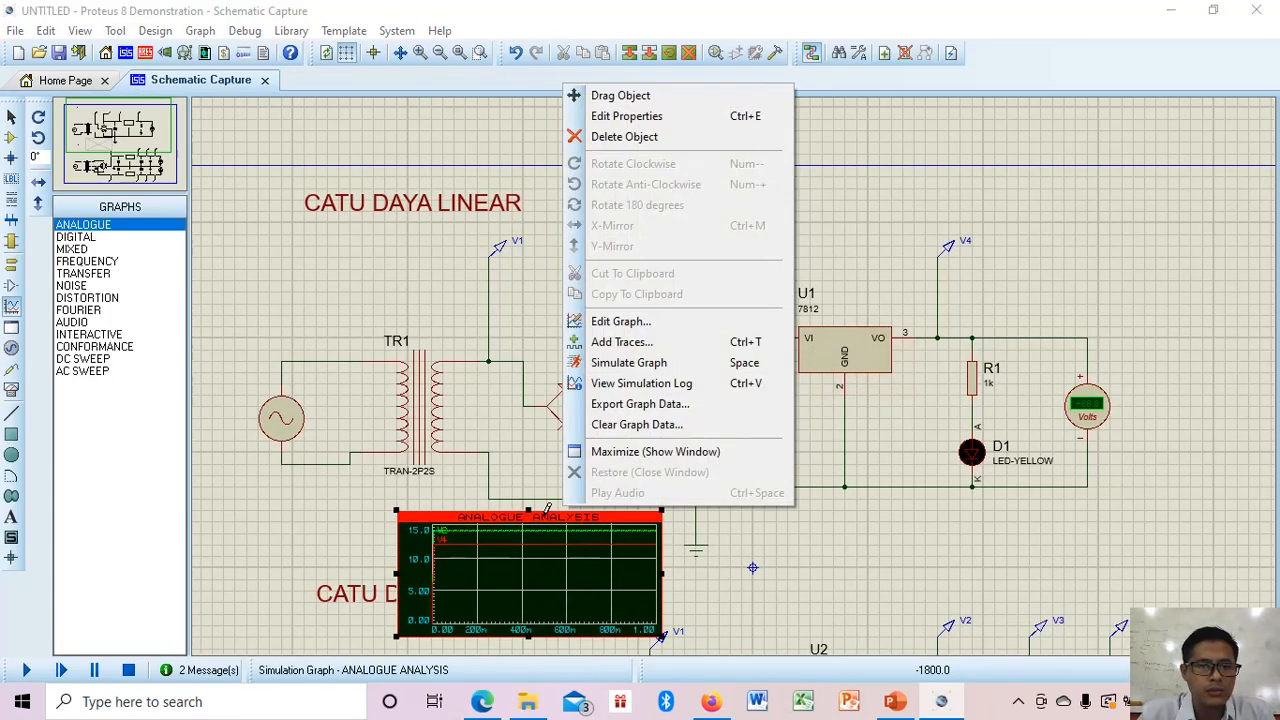
{"action": "left_click", "coordinate": [620, 140]}
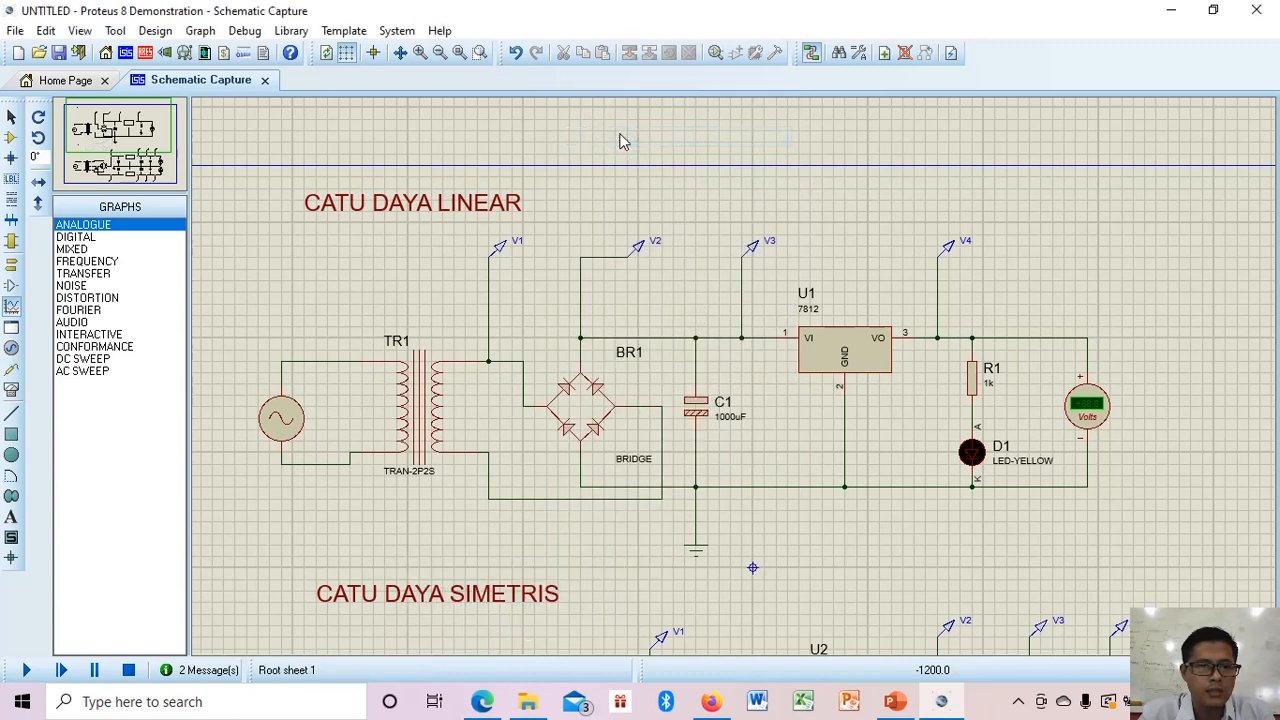
{"action": "left_click", "coordinate": [128, 138]}
{"action": "left_click_drag", "start_coordinate": [128, 138], "coordinate": [120, 167]}
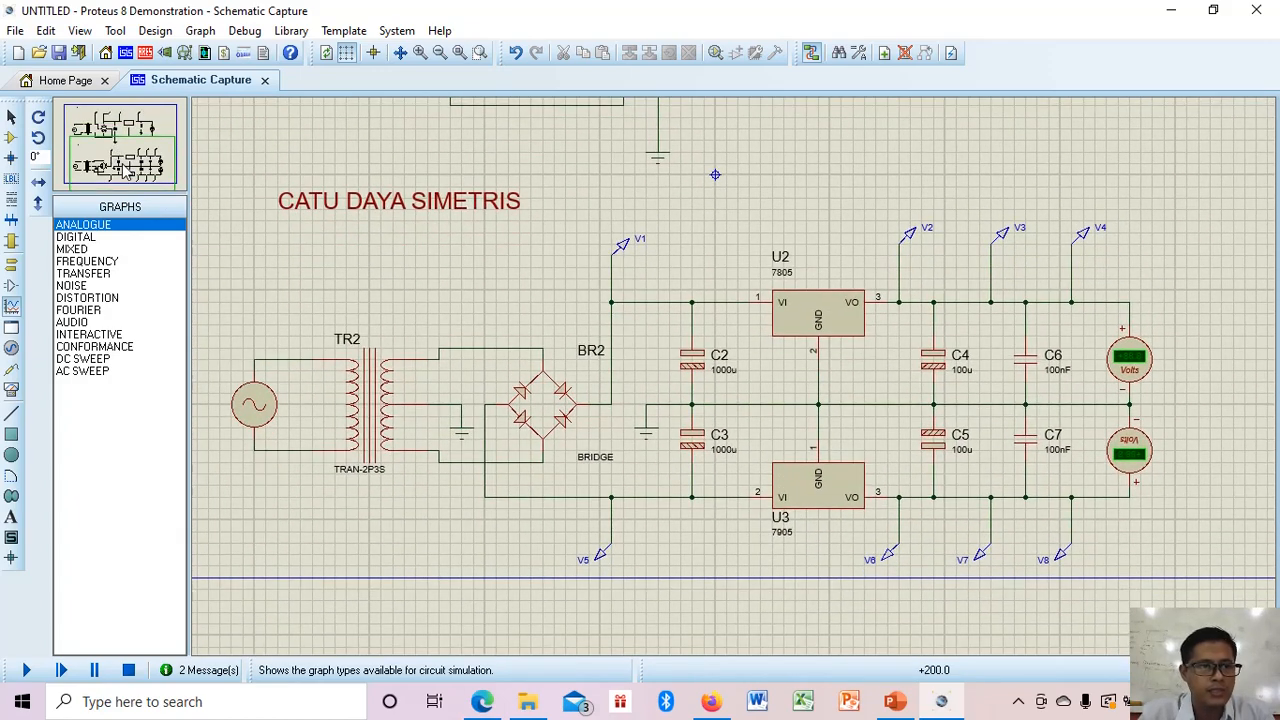
Step: Check the component properties of the AC source and transformer TR2 in the symmetrical supply without changing them
{"action": "left_click", "coordinate": [11, 137]}
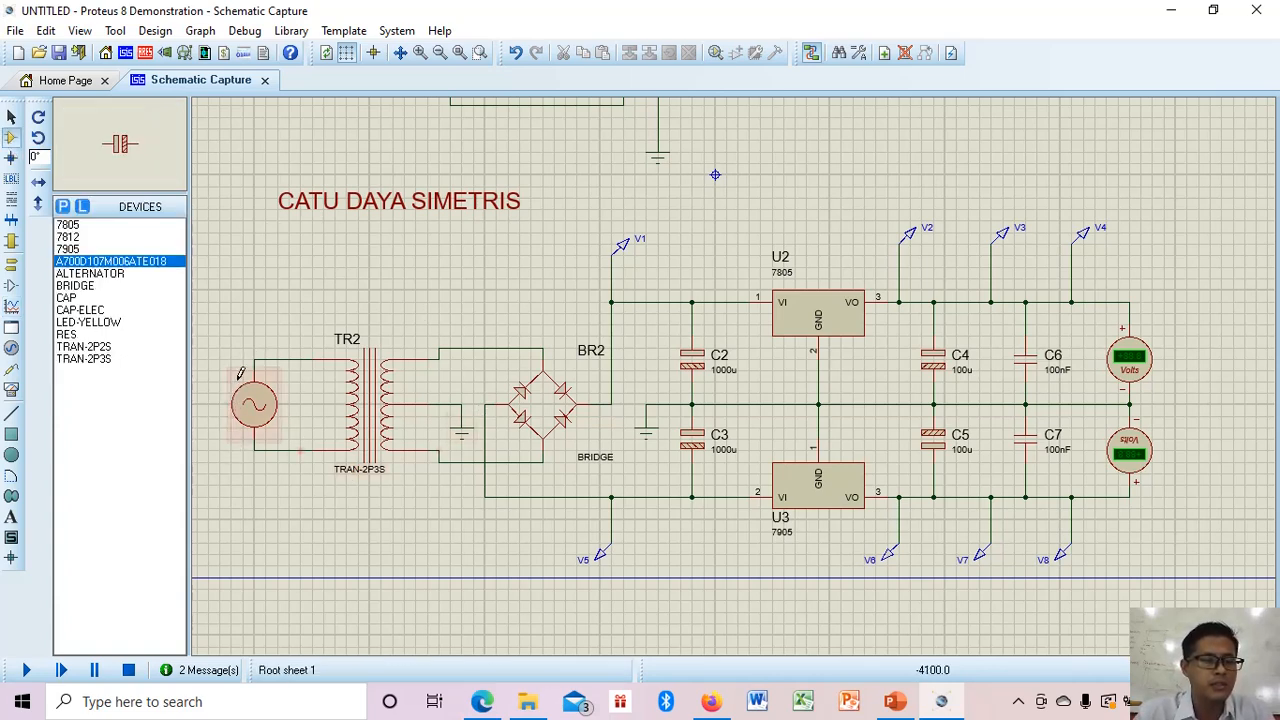
{"action": "double_click", "coordinate": [267, 422]}
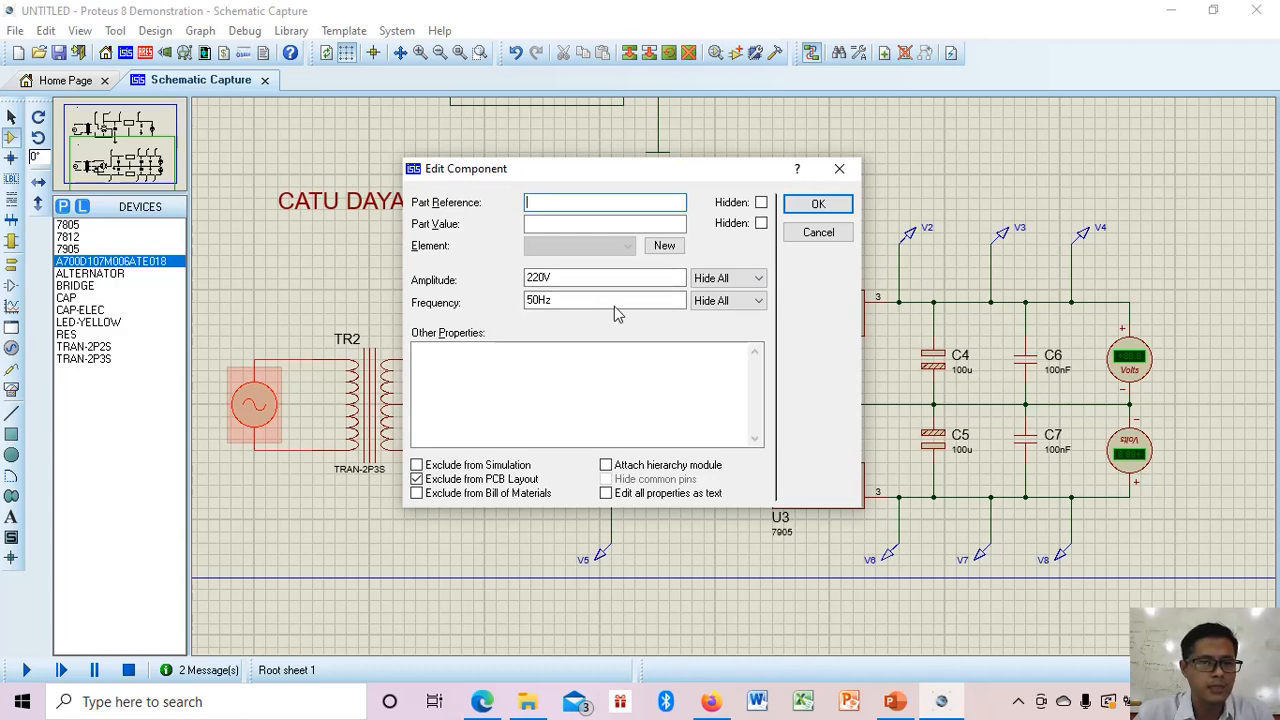
{"action": "left_click", "coordinate": [816, 212]}
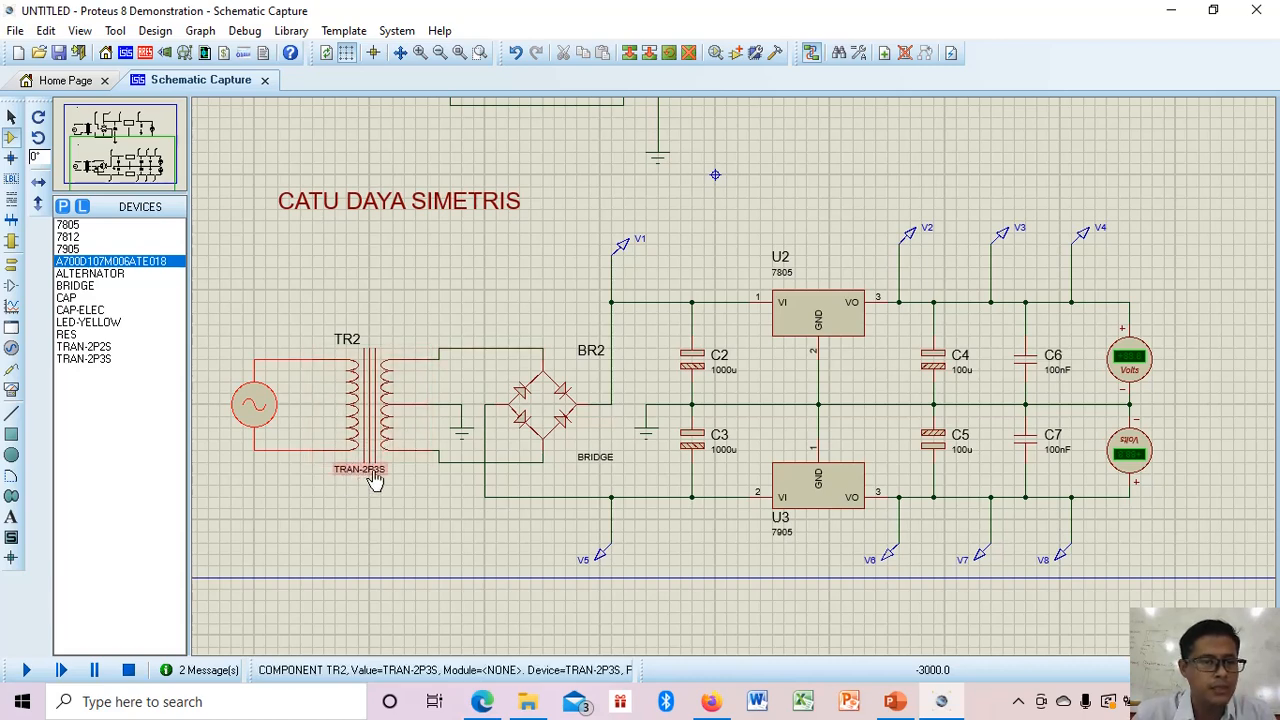
{"action": "left_click", "coordinate": [382, 435]}
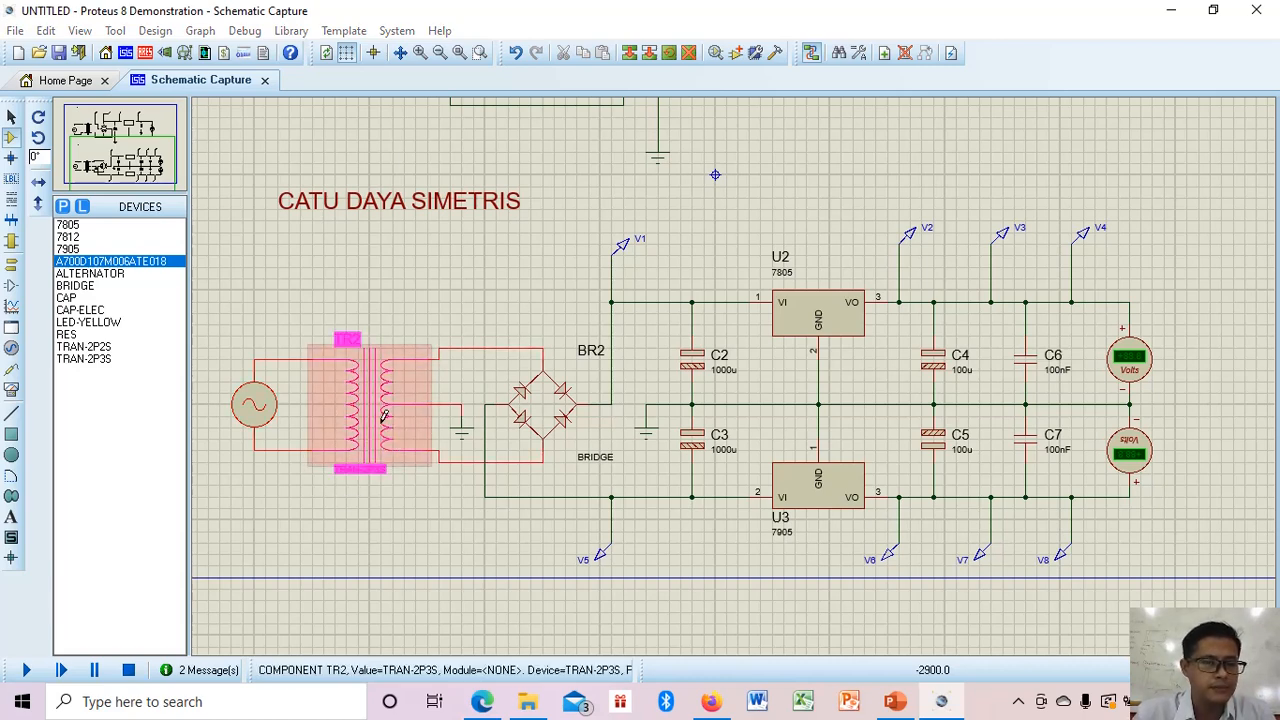
{"action": "left_click", "coordinate": [383, 433]}
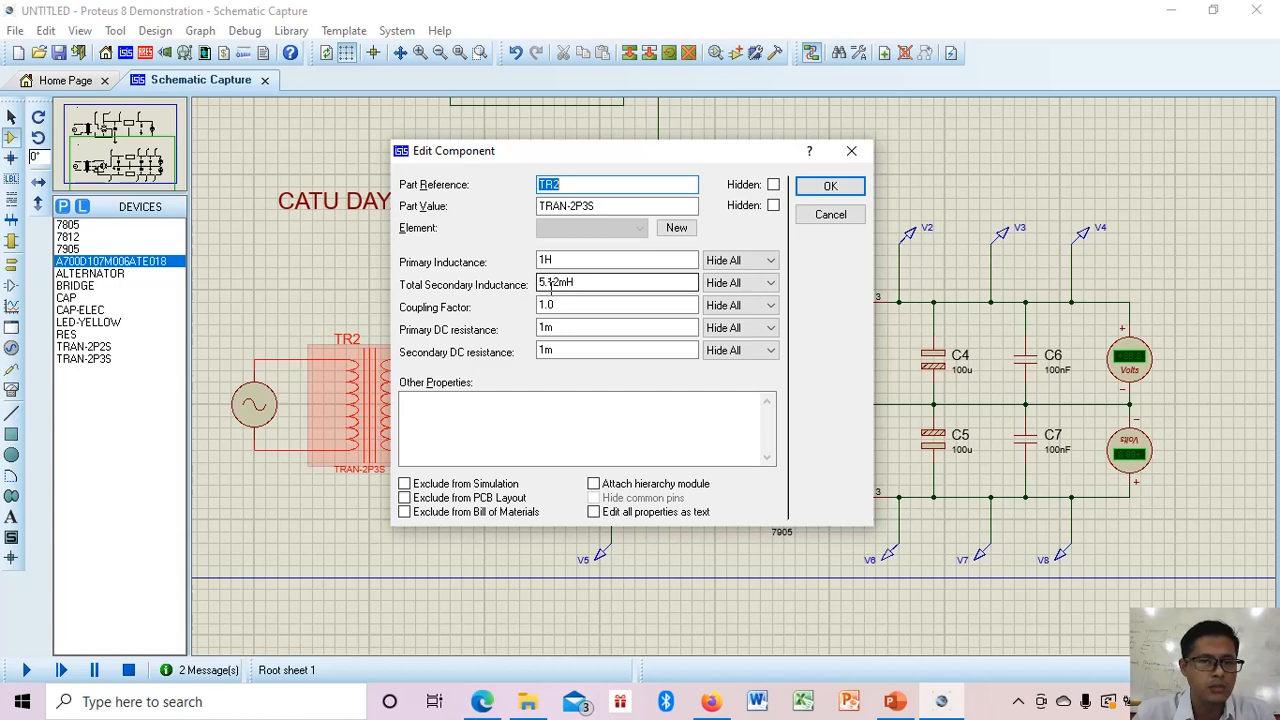
{"action": "left_click", "coordinate": [824, 187]}
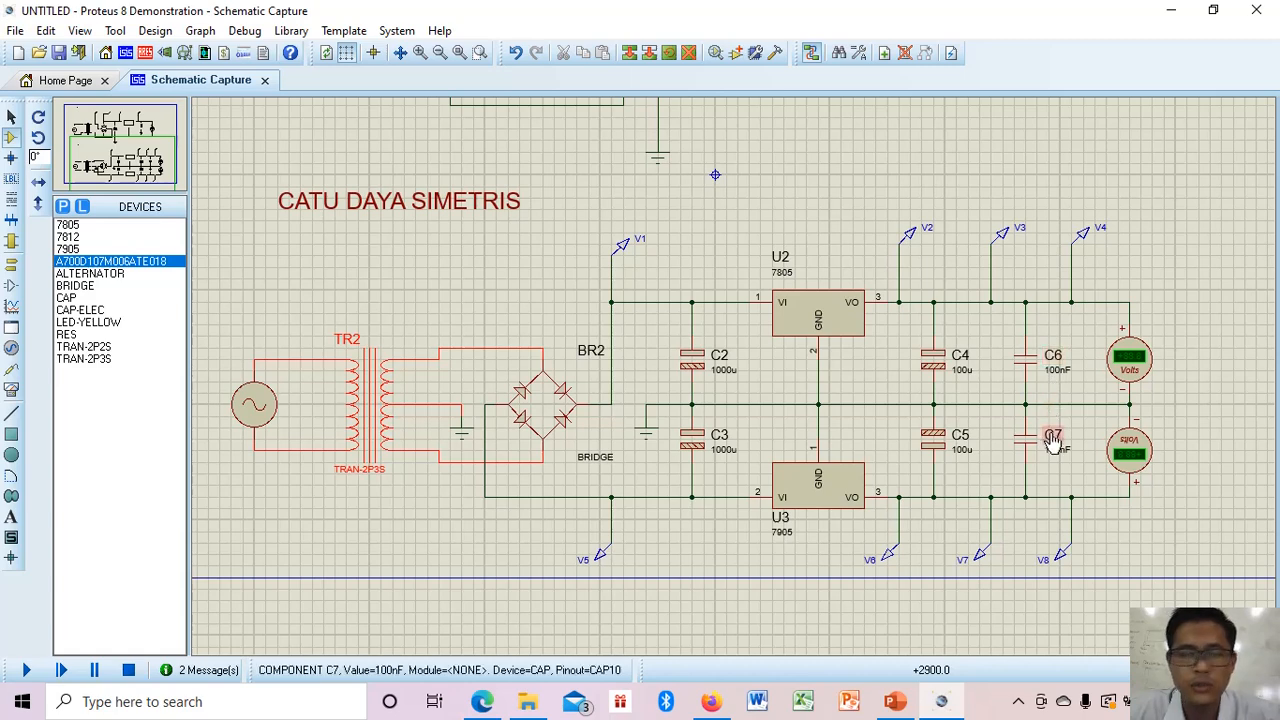
Step: Preview the CAP capacitor and the voltage regulator parts in the schematic's device list
{"action": "left_click", "coordinate": [65, 298]}
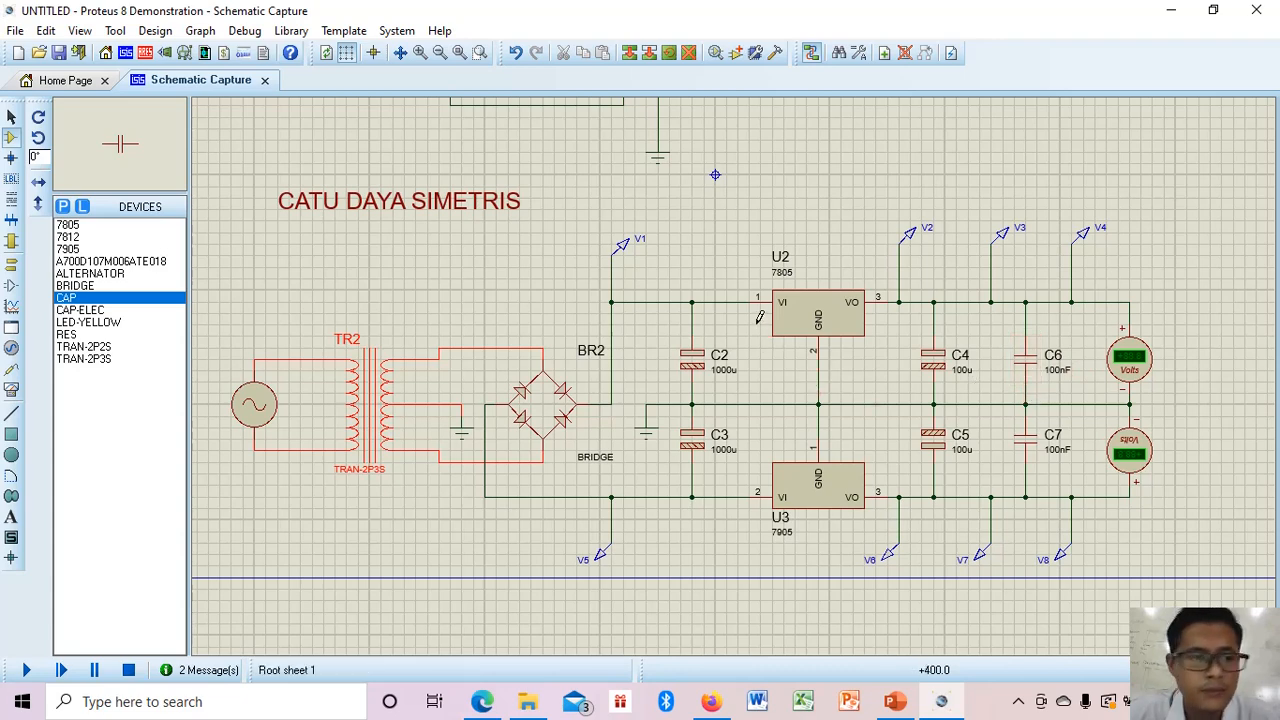
{"action": "left_click", "coordinate": [70, 226]}
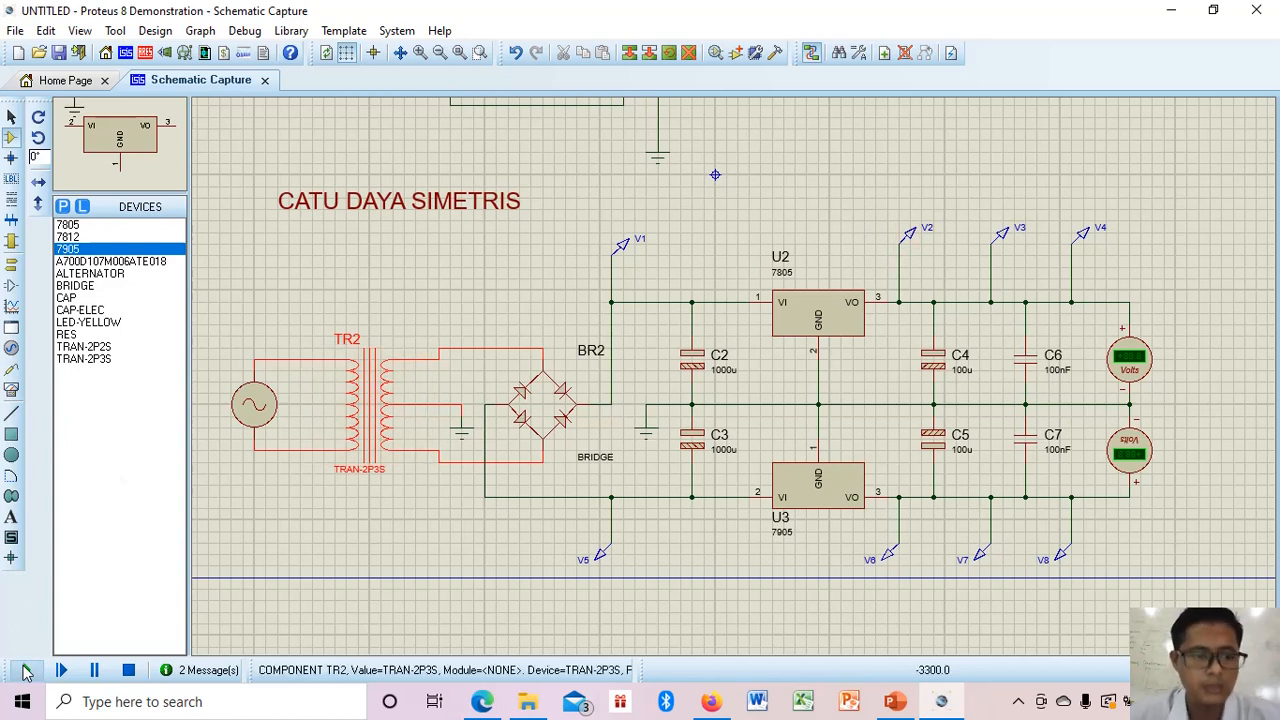
Step: Run the symmetrical supply simulation to read the probe and voltmeter voltages, and stop it
{"action": "left_click", "coordinate": [26, 671]}
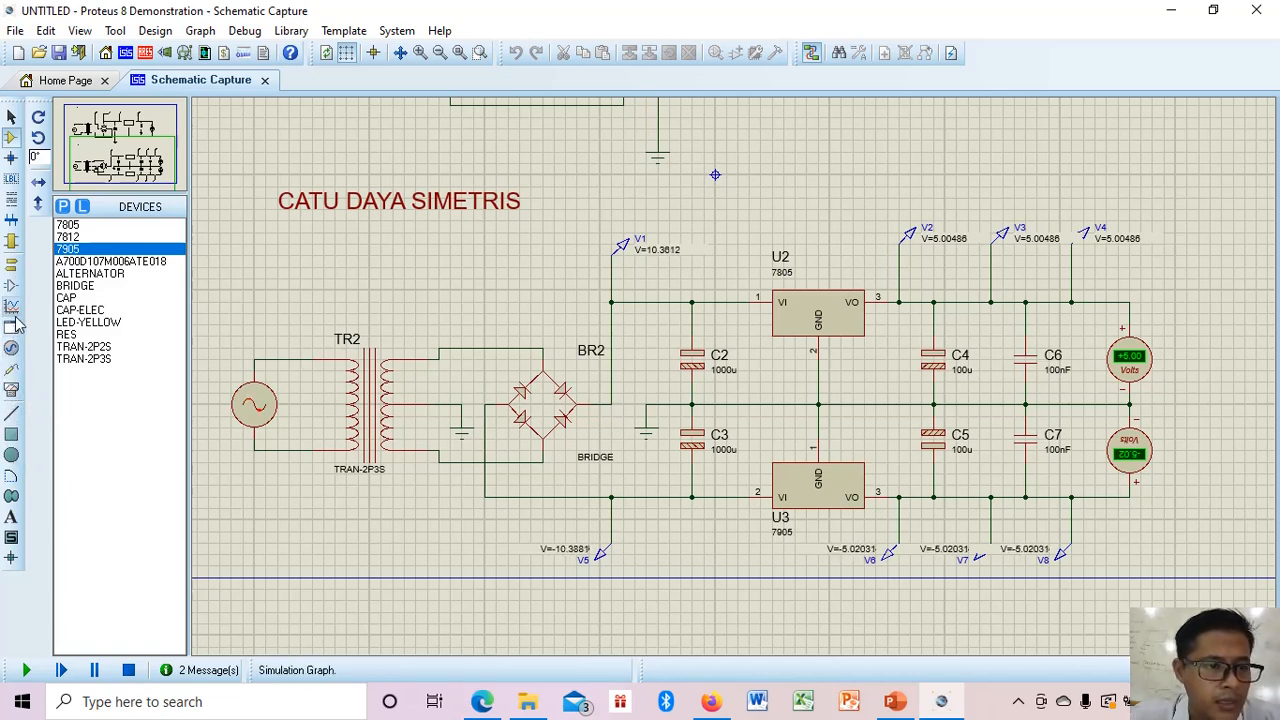
{"action": "left_click", "coordinate": [13, 310]}
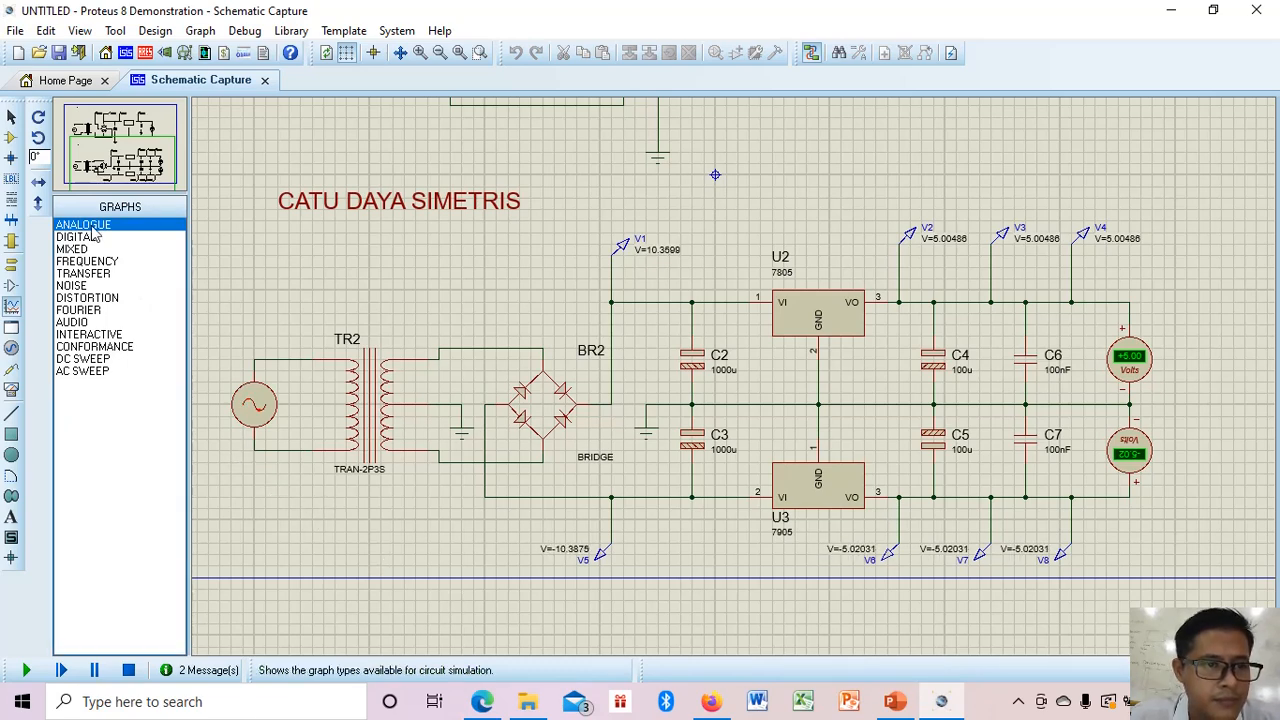
{"action": "left_click", "coordinate": [128, 671]}
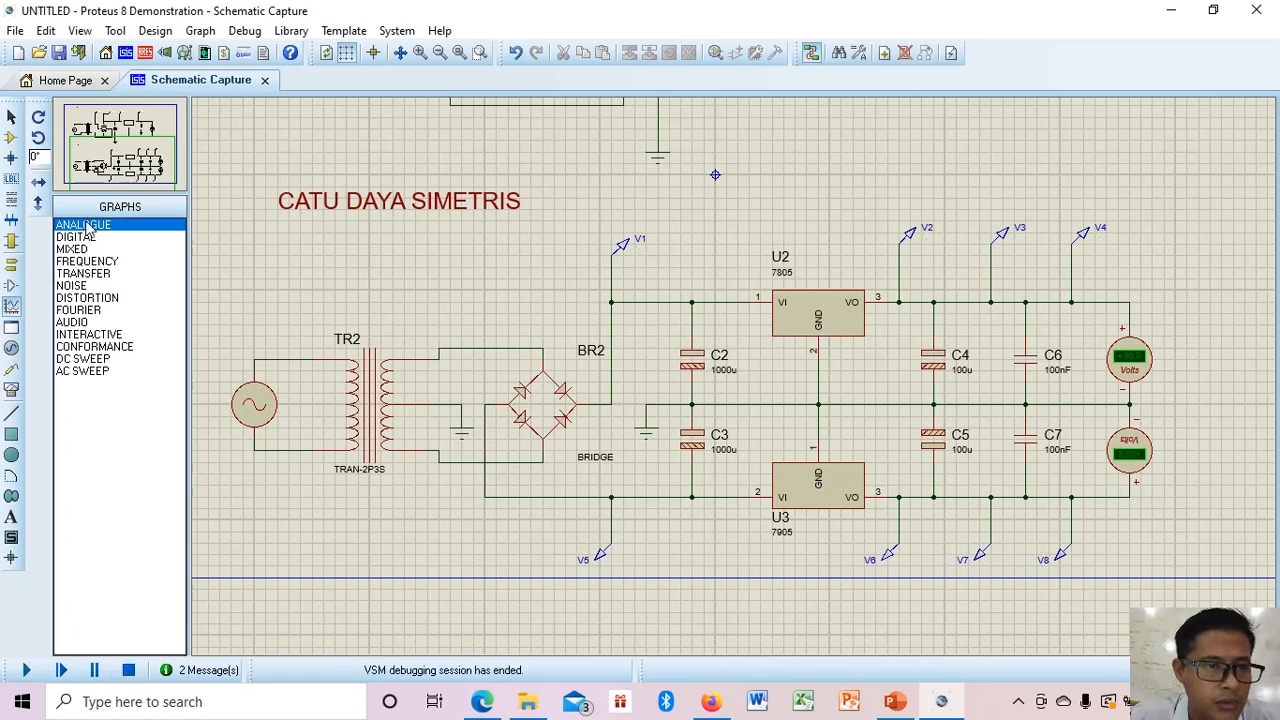
Step: Place an analogue graph below transformer TR2, add voltage probe V1 to it and simulate the graph
{"action": "left_click_drag", "start_coordinate": [278, 509], "coordinate": [535, 637]}
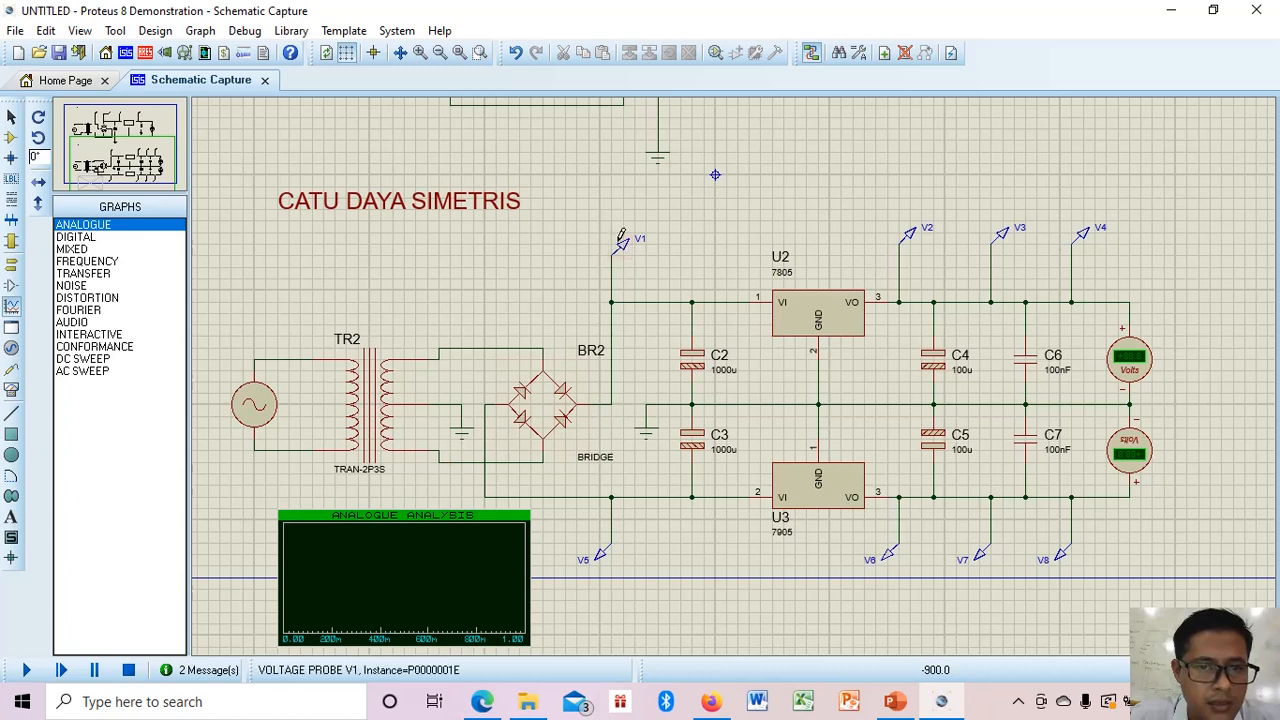
{"action": "left_click", "coordinate": [621, 246]}
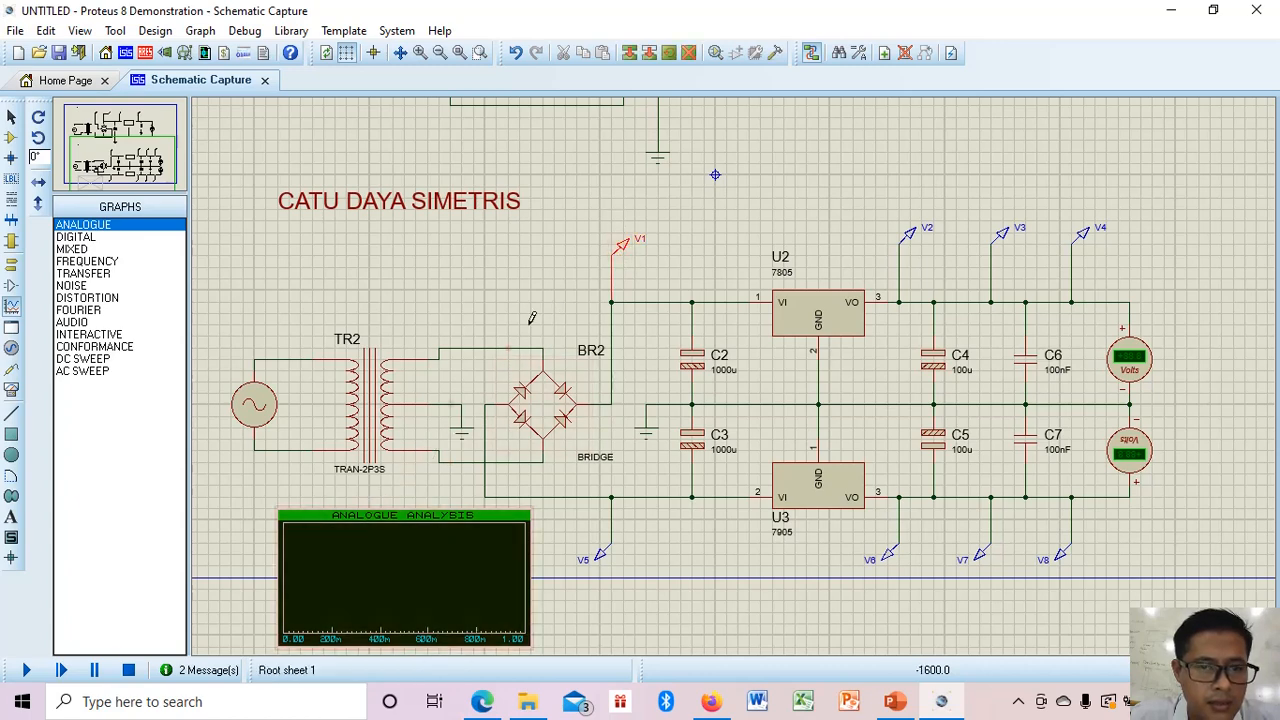
{"action": "mouse_move", "coordinate": [638, 243]}
{"action": "left_mouse_down"}
{"action": "mouse_move", "coordinate": [443, 429]}
{"action": "mouse_move", "coordinate": [371, 543]}
{"action": "mouse_move", "coordinate": [376, 556]}
{"action": "left_mouse_up"}
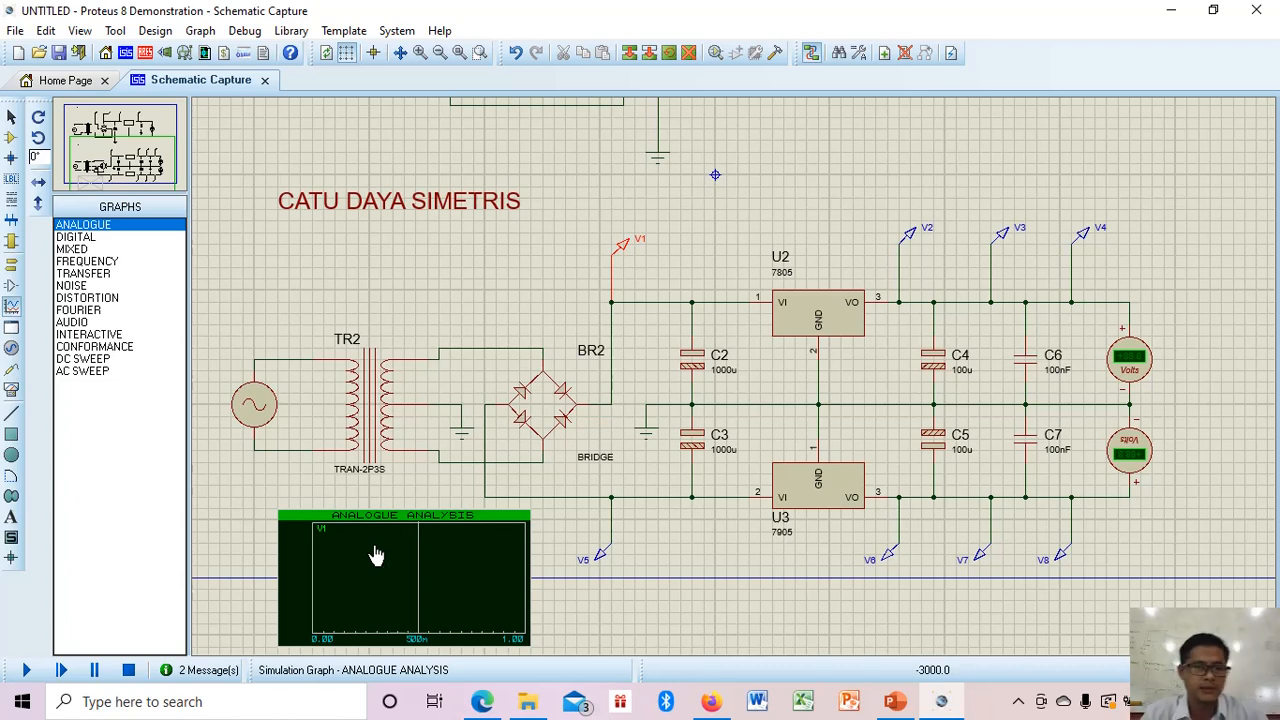
{"action": "key", "text": "space"}
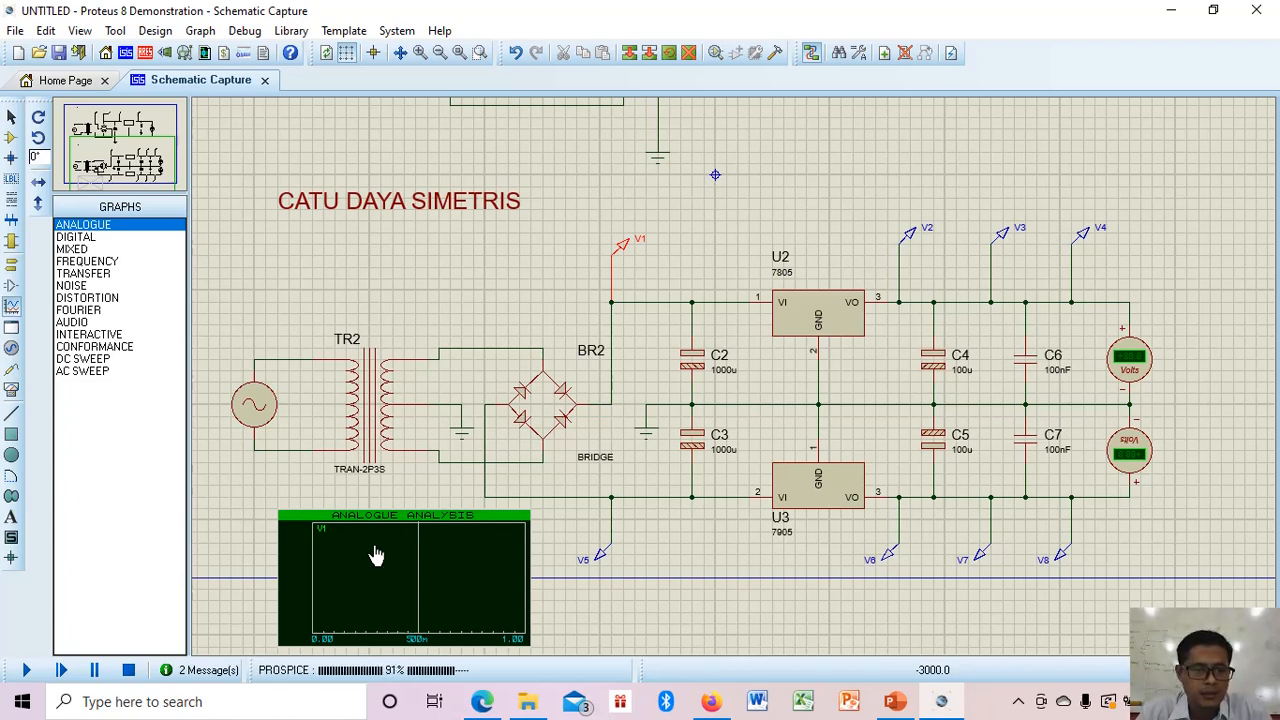
Step: Examine the V1 waveform in the maximized analogue graph and return to the schematic
{"action": "left_click", "coordinate": [321, 577]}
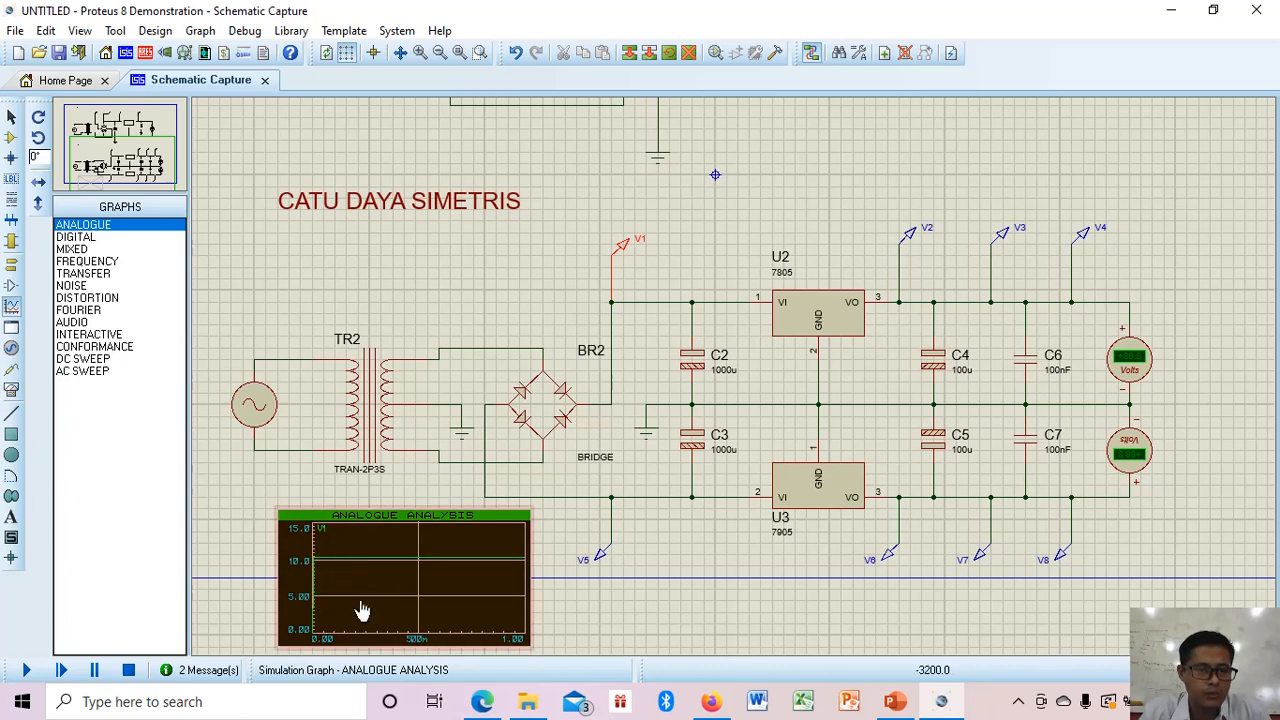
{"action": "left_click", "coordinate": [395, 519]}
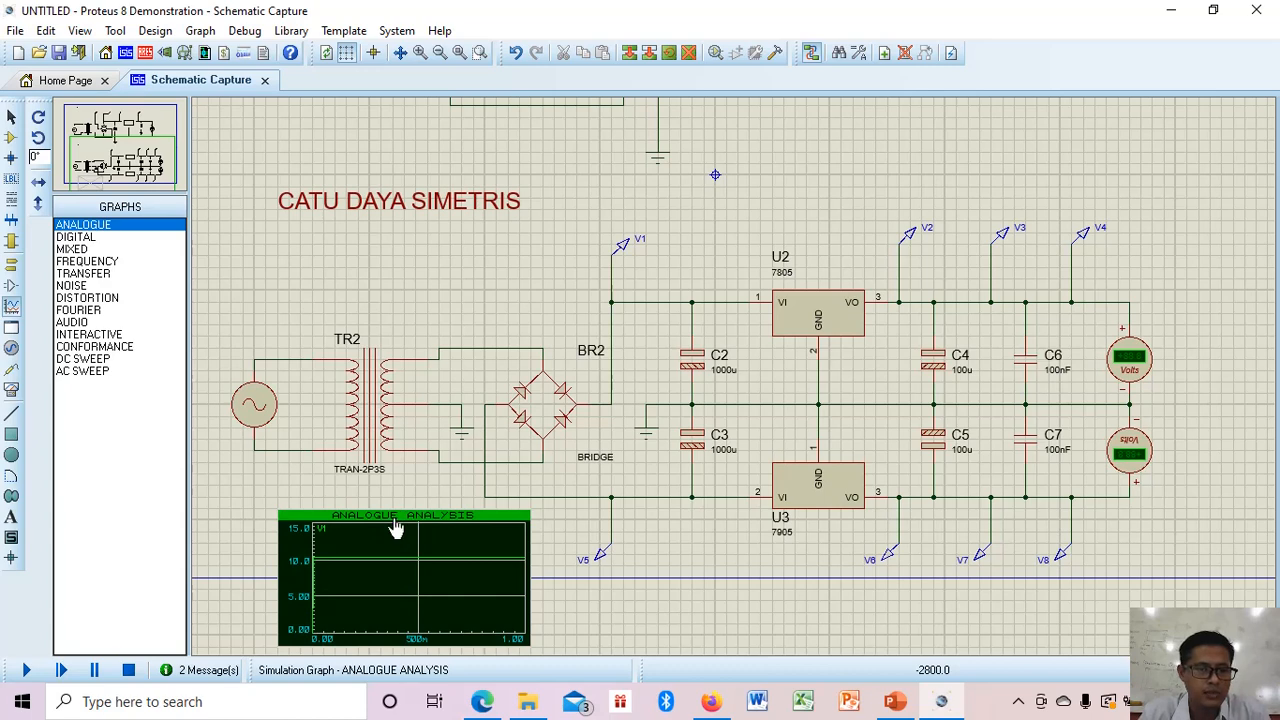
{"action": "left_click", "coordinate": [395, 519]}
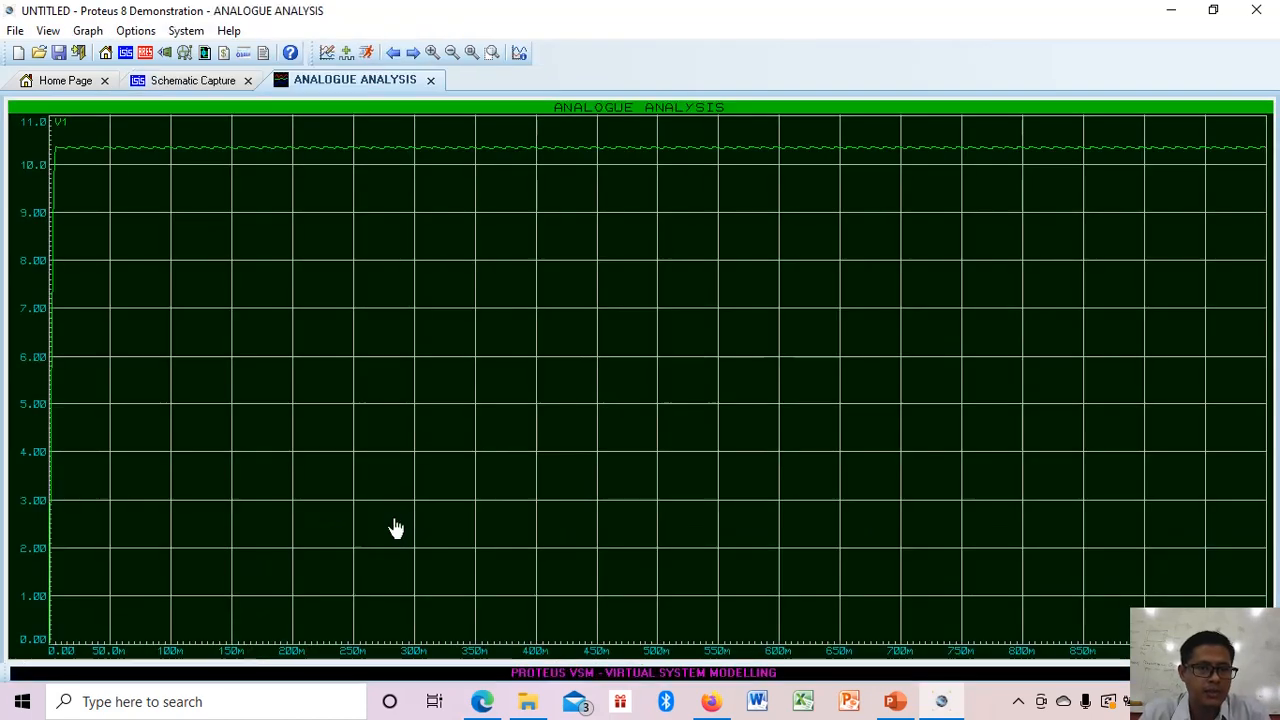
{"action": "left_click", "coordinate": [432, 81]}
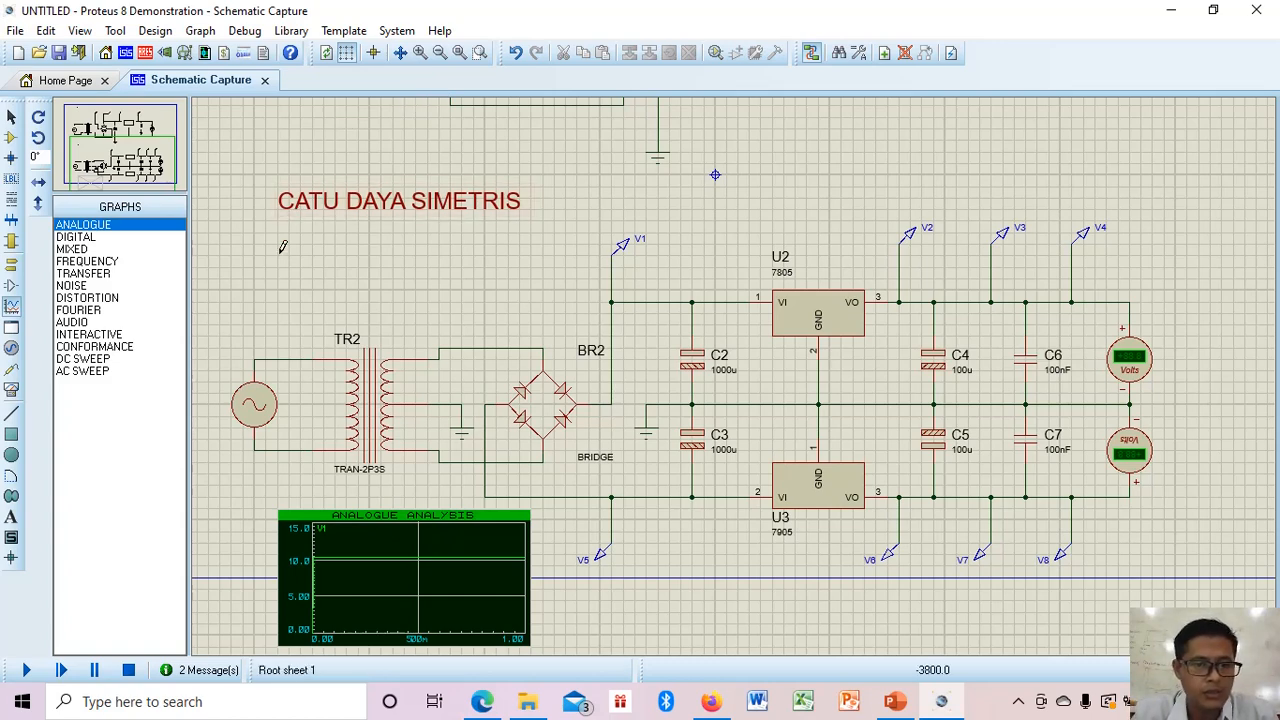
{"action": "left_click", "coordinate": [1016, 701]}
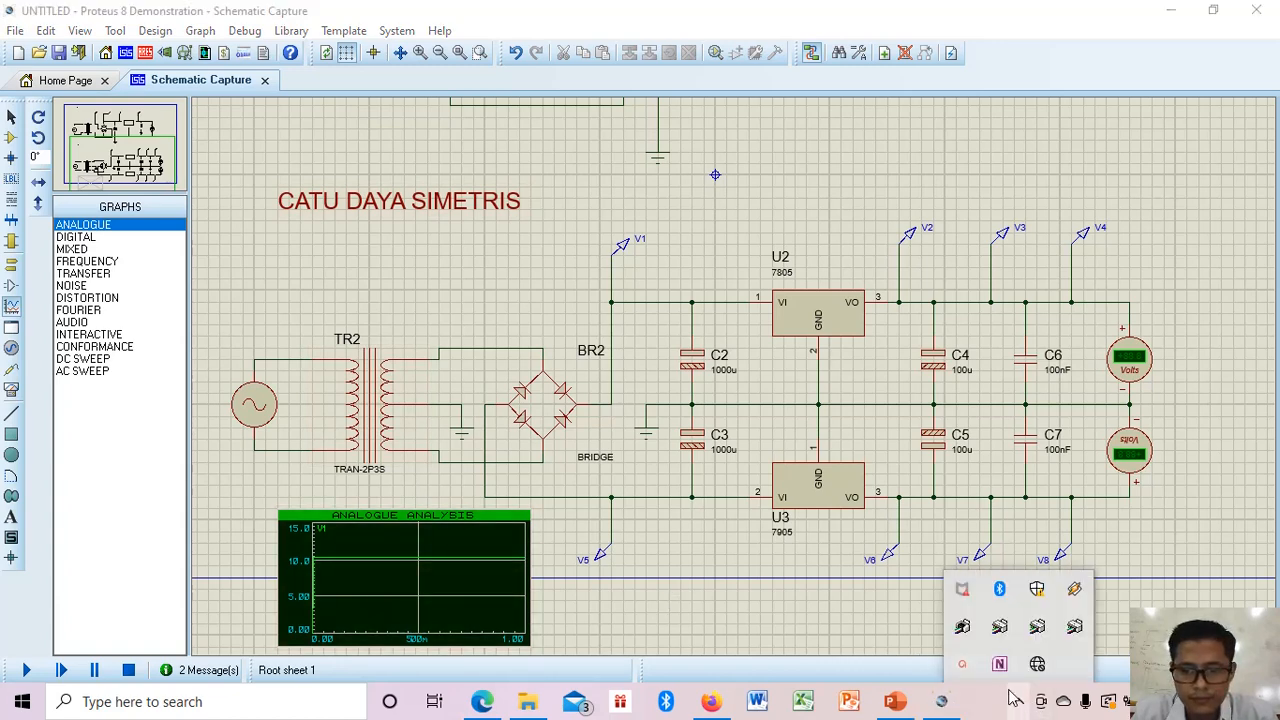
{"action": "left_click", "coordinate": [962, 664]}
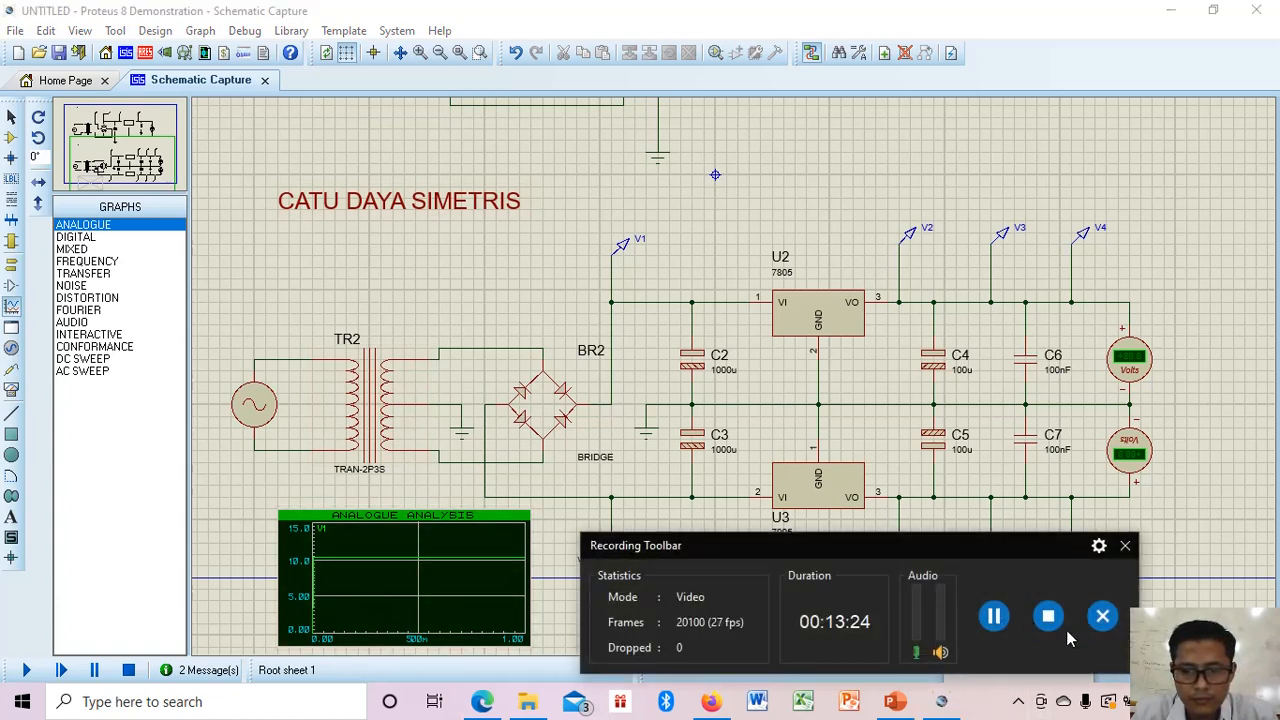